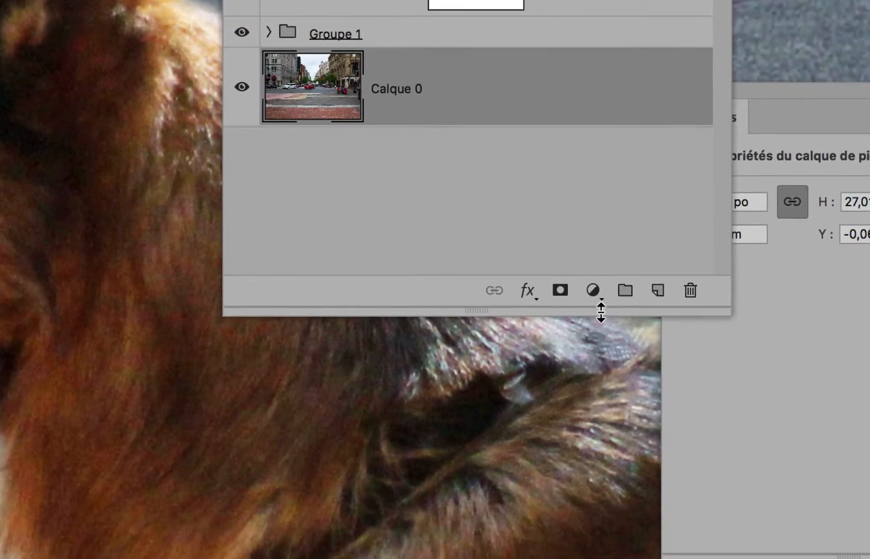
Add a Courbes (Curves) adjustment layer directly above the Calque 0 street background, below Groupe 1.
click(593, 290)
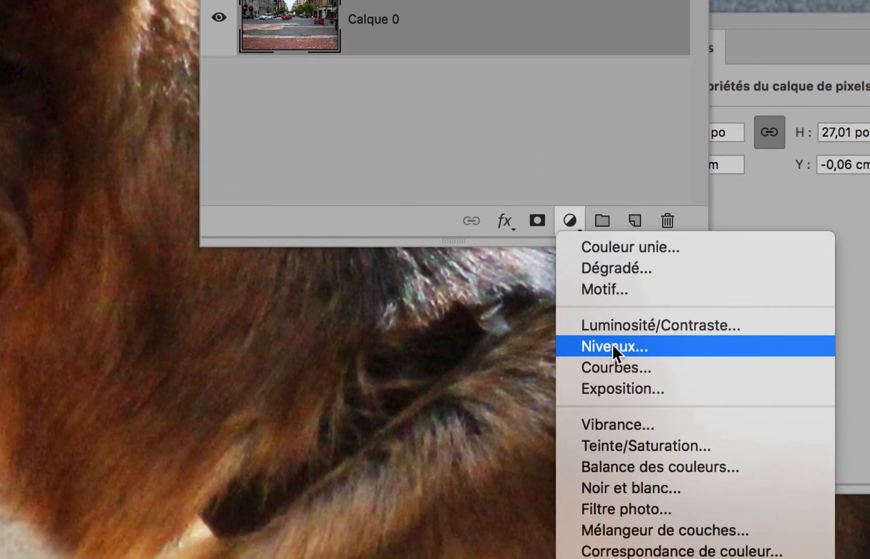
click(615, 367)
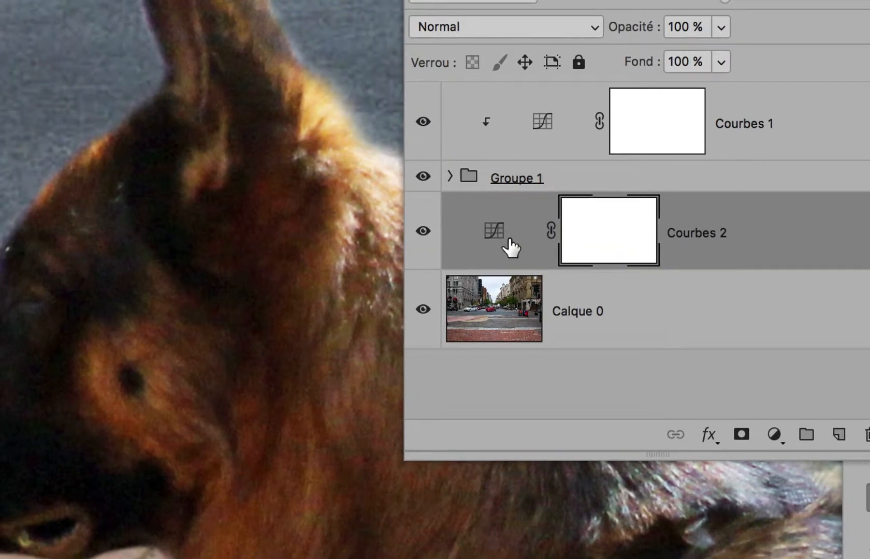
drag(510, 247, 550, 254)
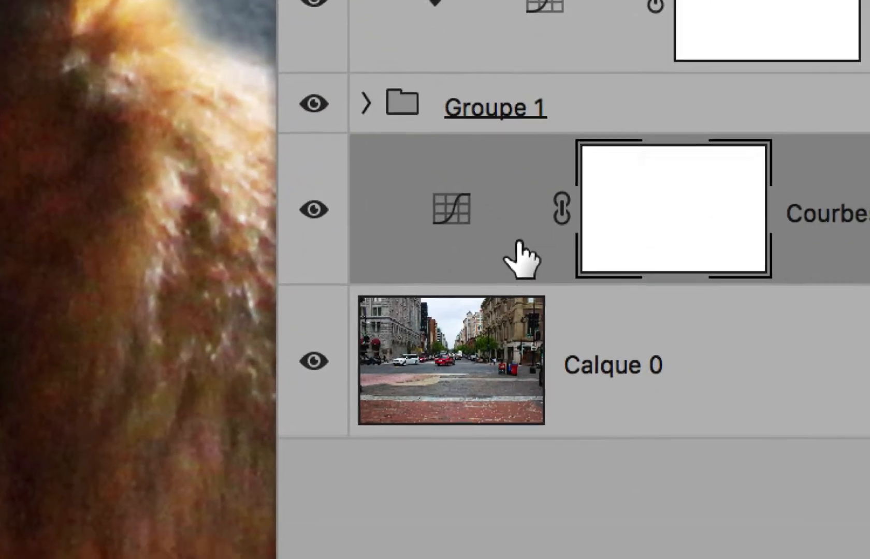
Clip the Courbes 2 adjustment layer to Calque 0 and release the clipping again, repeating the toggle.
alt+click(522, 248)
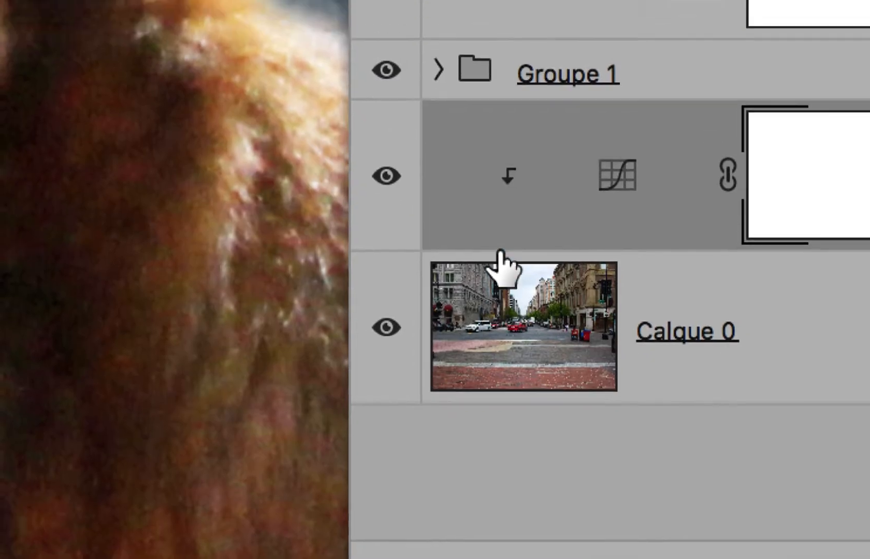
alt+click(645, 244)
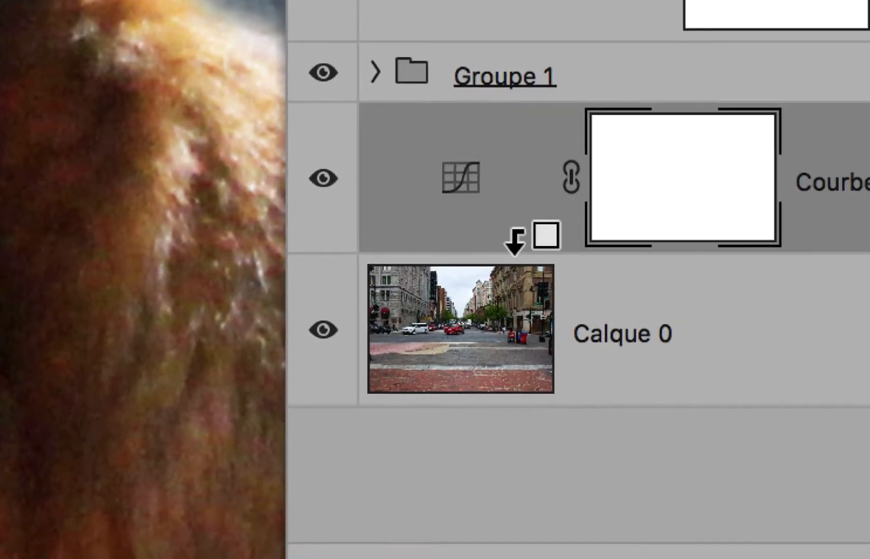
alt+click(459, 239)
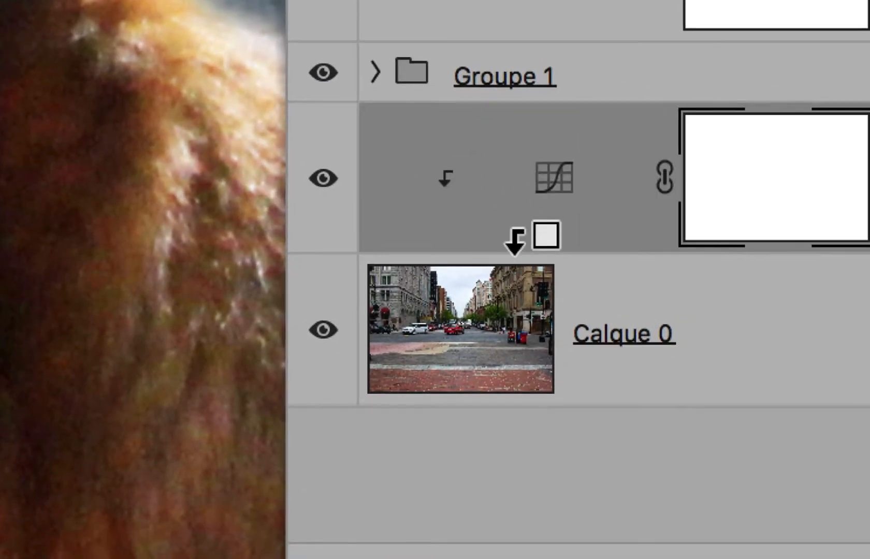
alt+click(514, 240)
click(493, 339)
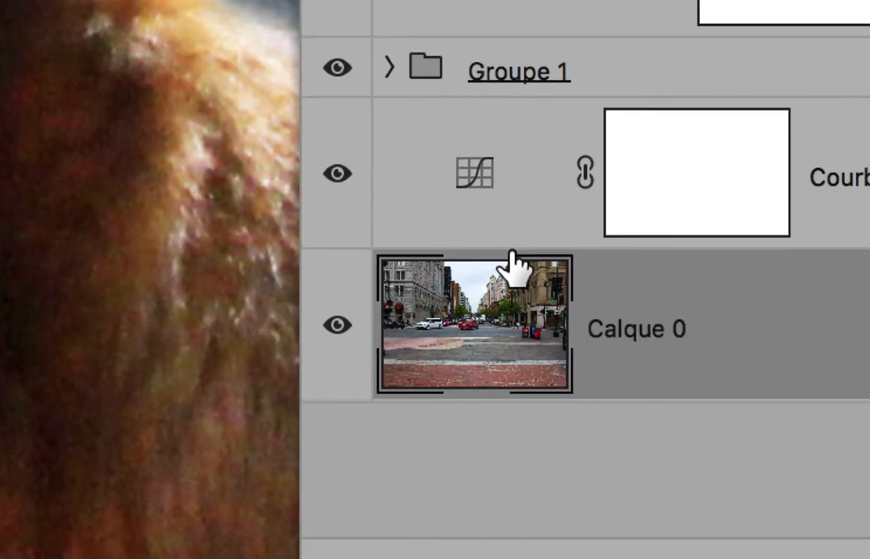
alt+click(510, 240)
alt+click(511, 236)
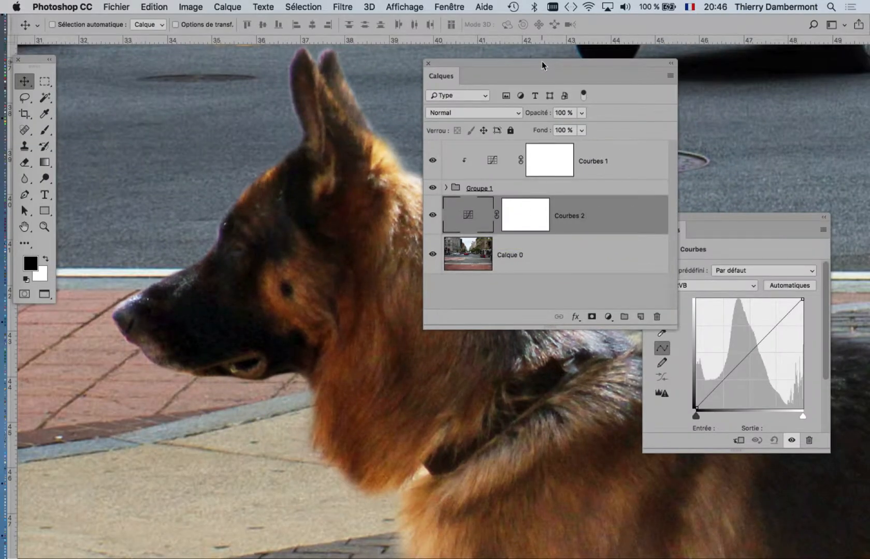
Brighten the street background by raising the RVB curve of Courbes 2 to input 95, output 169.
drag(542, 65, 210, 293)
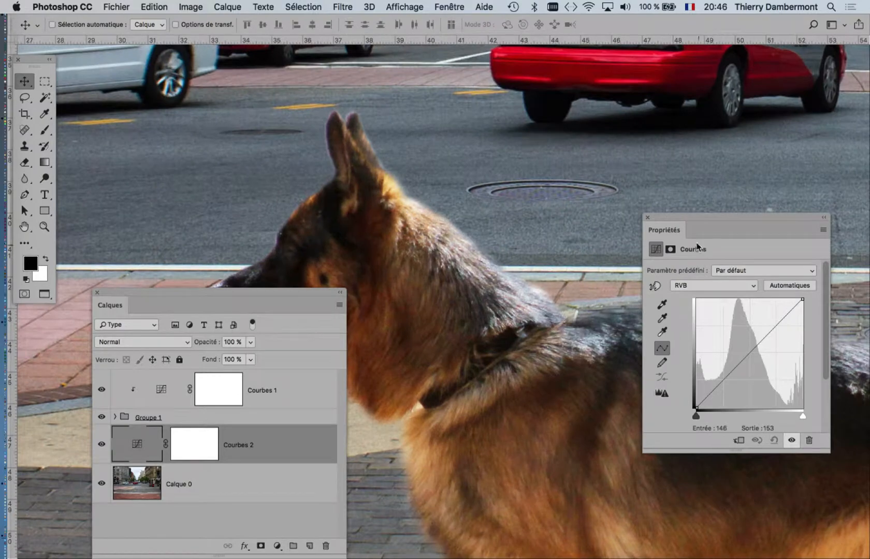
drag(688, 224, 645, 152)
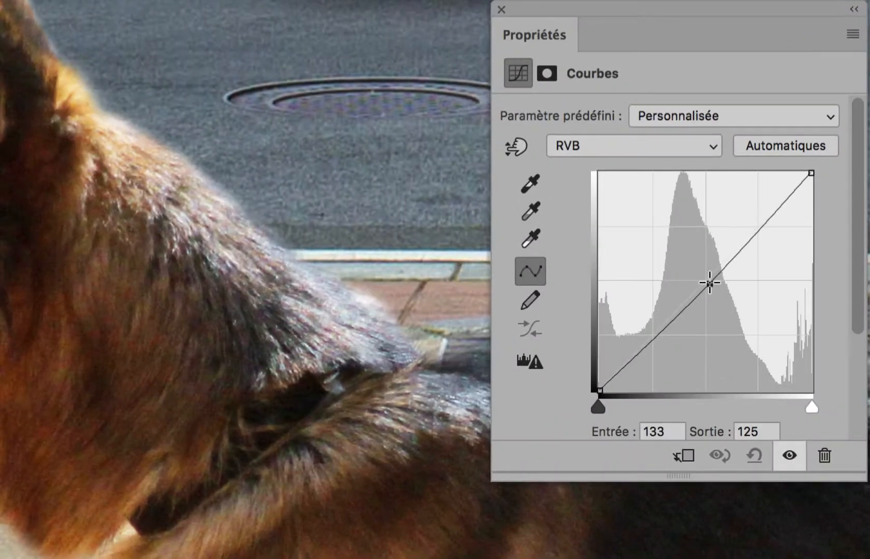
drag(709, 283, 672, 243)
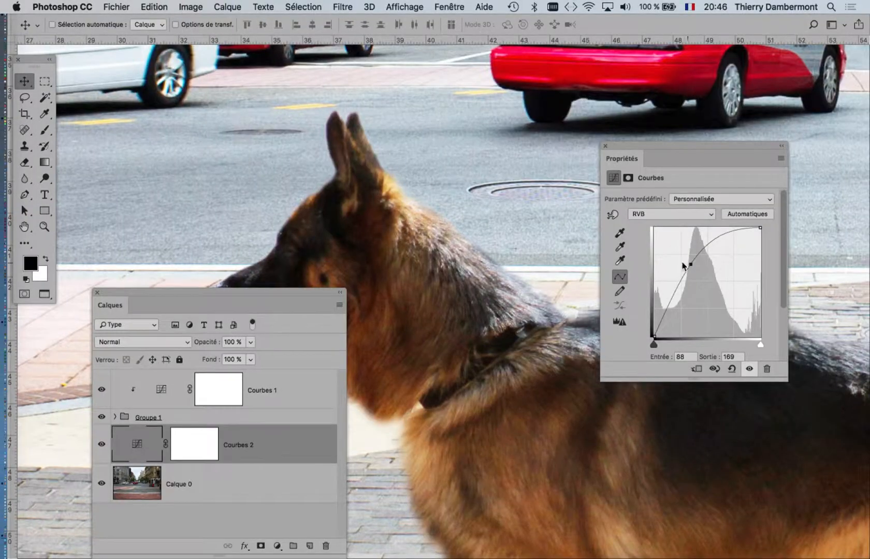
scroll(552, 278, down, 5)
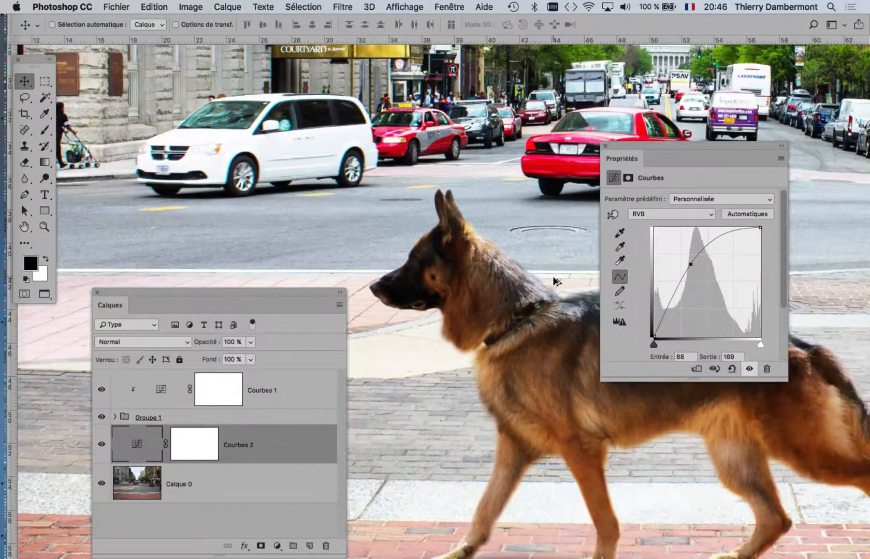
scroll(553, 279, down, 3)
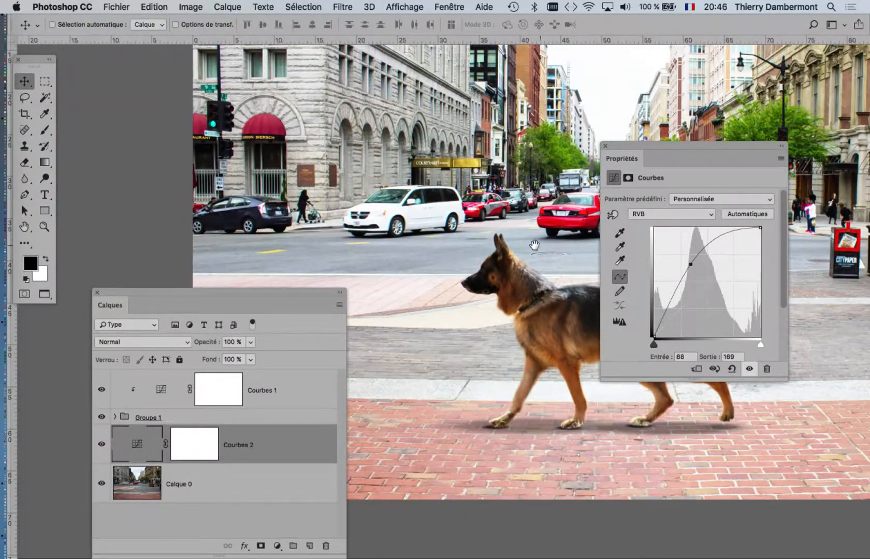
drag(534, 246, 389, 169)
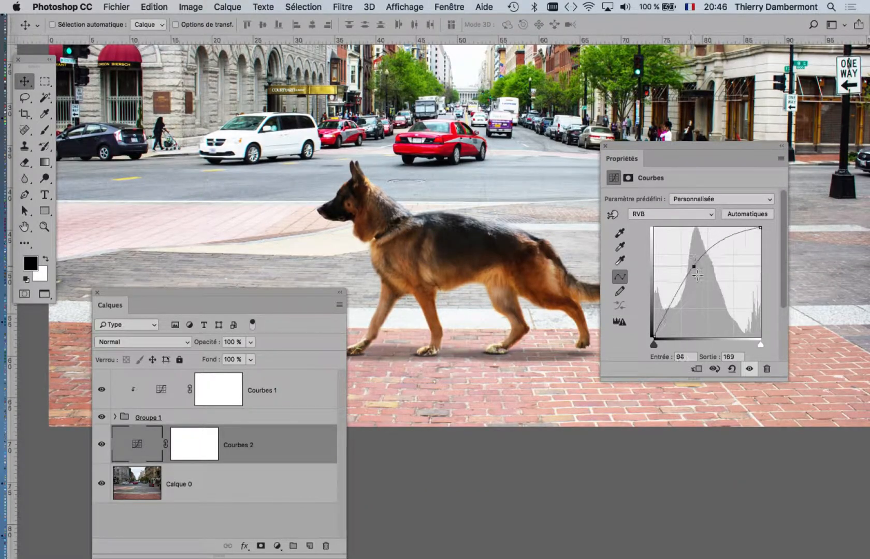
mouse_move(697, 276)
mouse_down()
mouse_move(710, 305)
mouse_move(688, 247)
mouse_move(694, 264)
mouse_up()
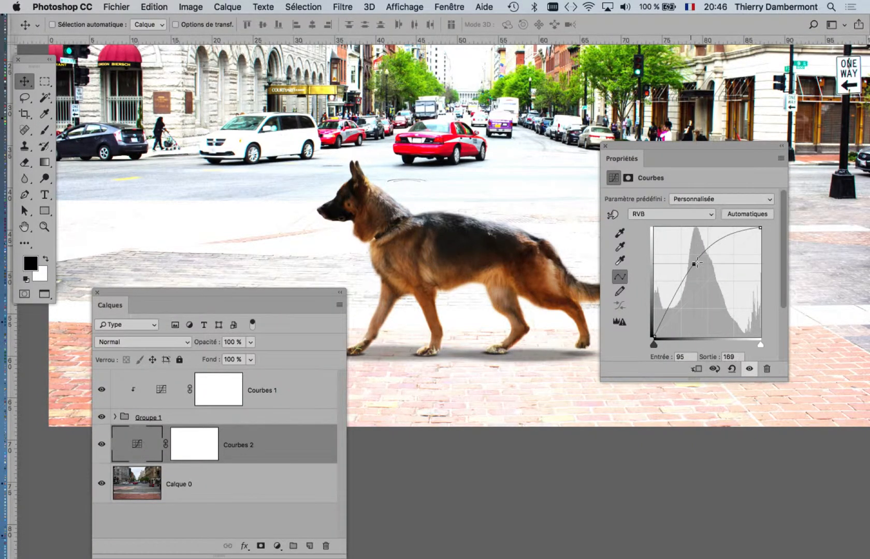
click(116, 6)
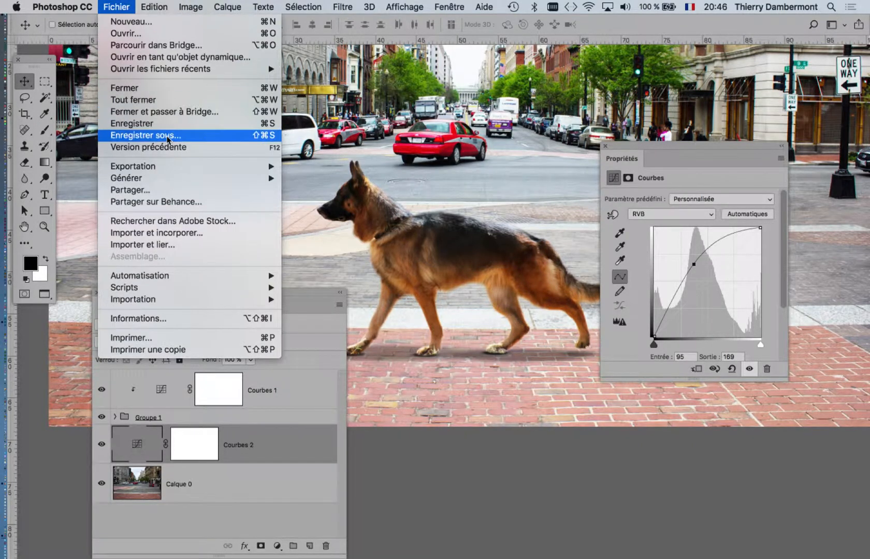
click(168, 137)
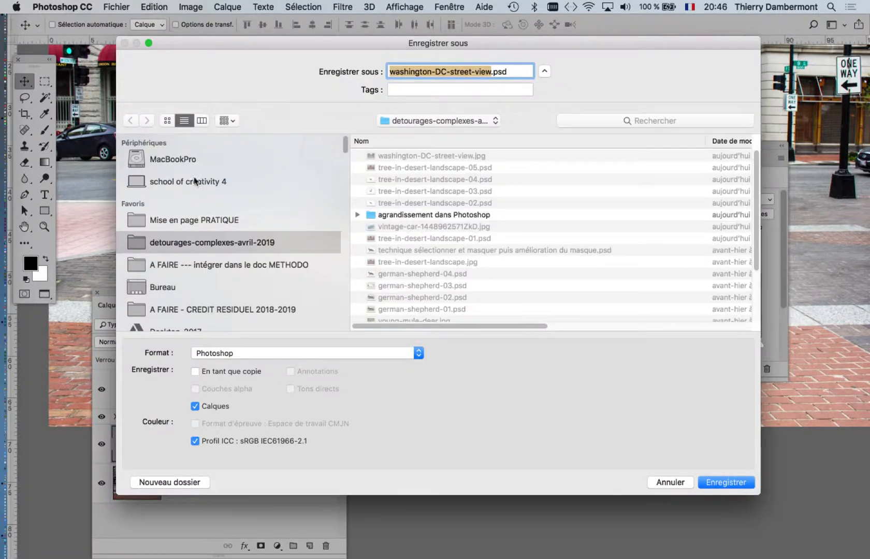
click(210, 162)
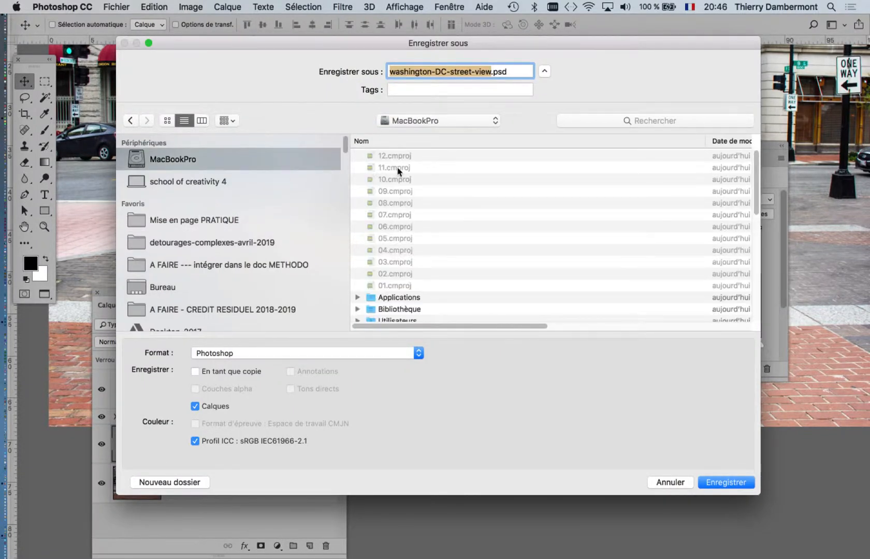
click(672, 484)
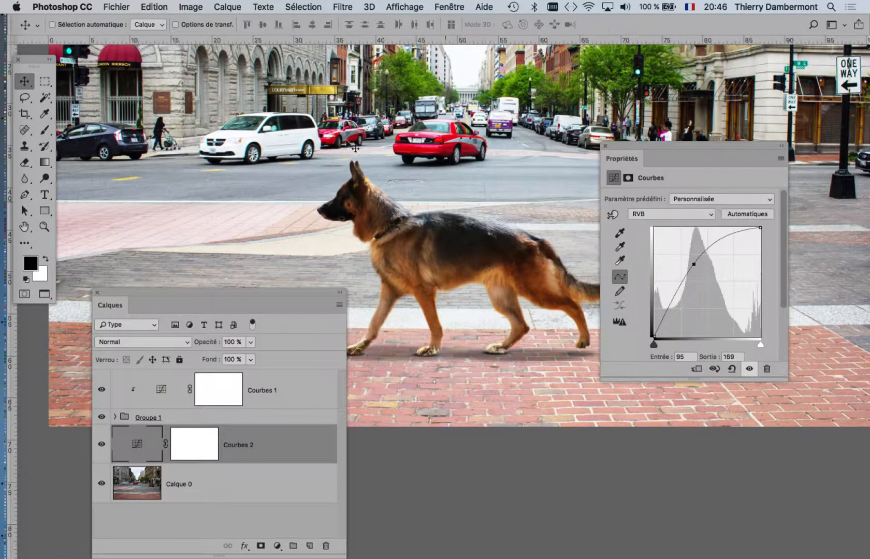
Save the composition in Photoshop format as washington-DC-street-view-01.psd in the detourages-complexes-avril-2019 folder, with compatibility maximised.
click(116, 7)
click(145, 135)
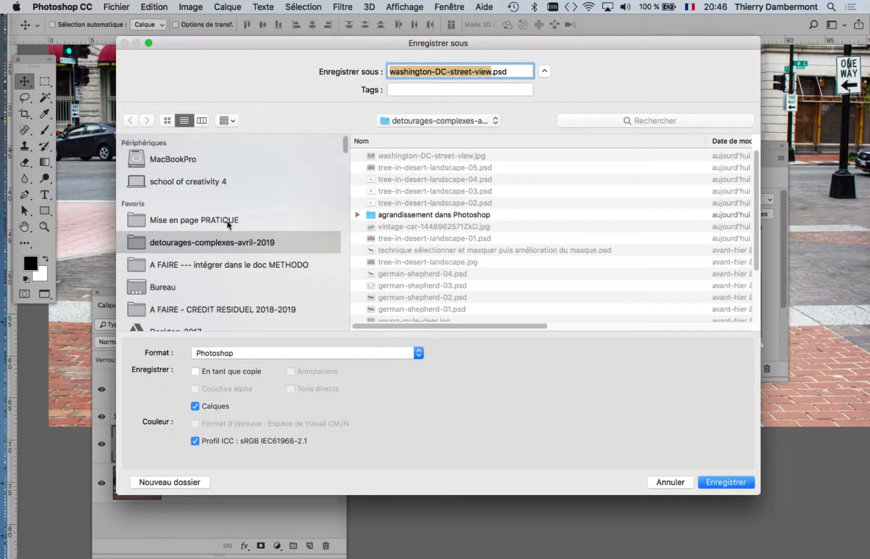
click(228, 222)
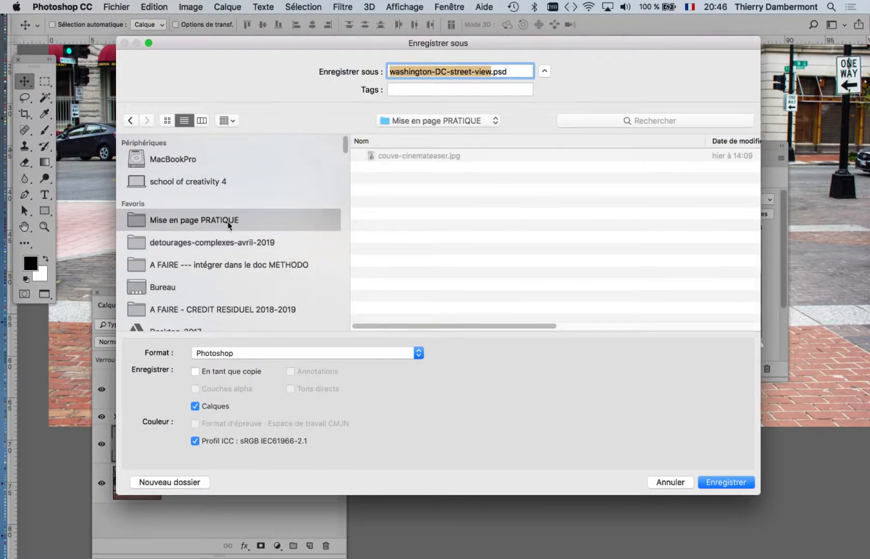
click(242, 242)
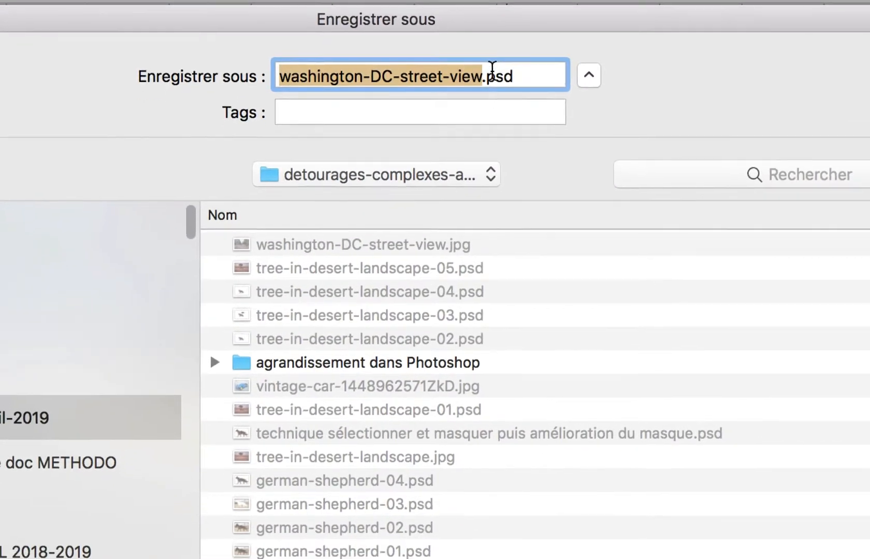
click(492, 72)
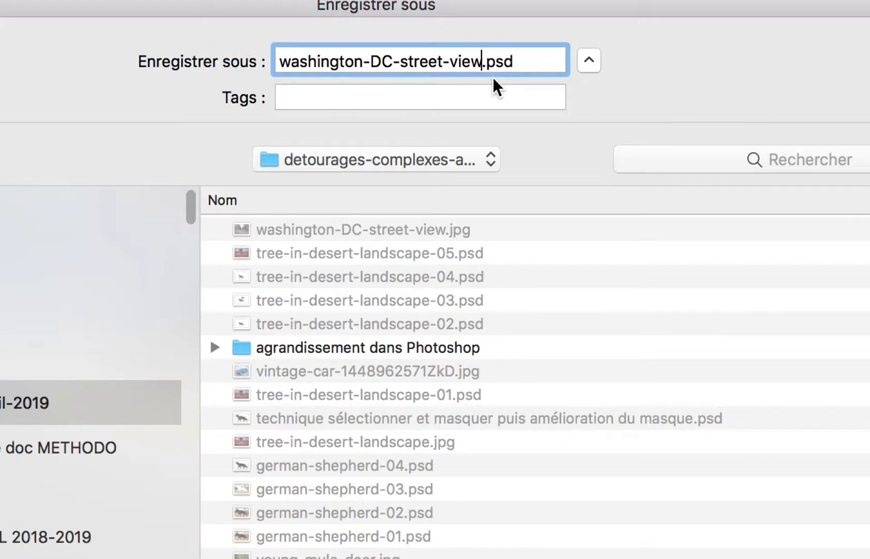
text(-01)
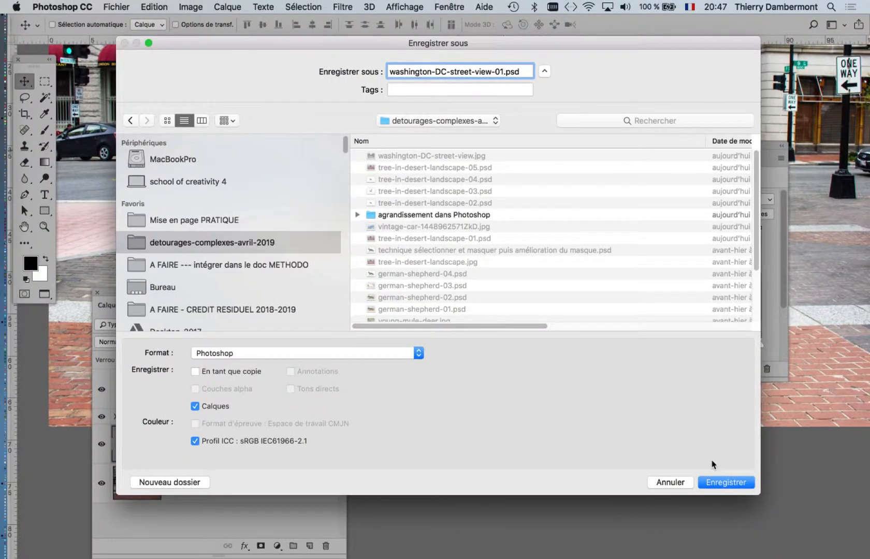
click(727, 483)
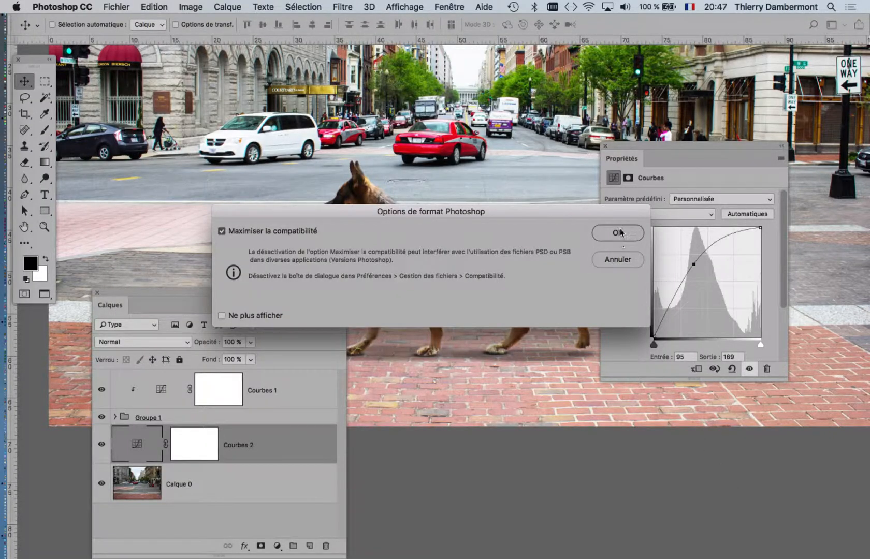
click(621, 233)
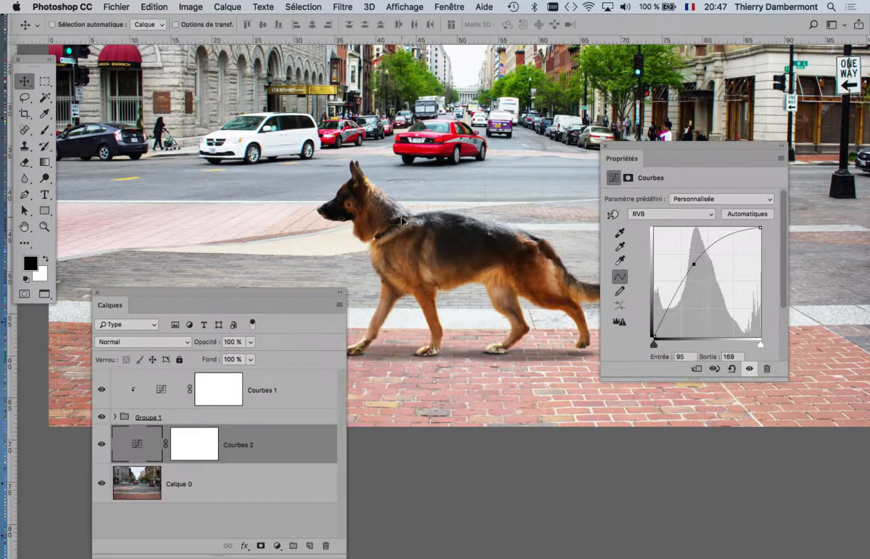
Rearrange the Calques and Propriétés panels around the picture so that they leave the whole dog uncovered.
scroll(402, 214, down, 5)
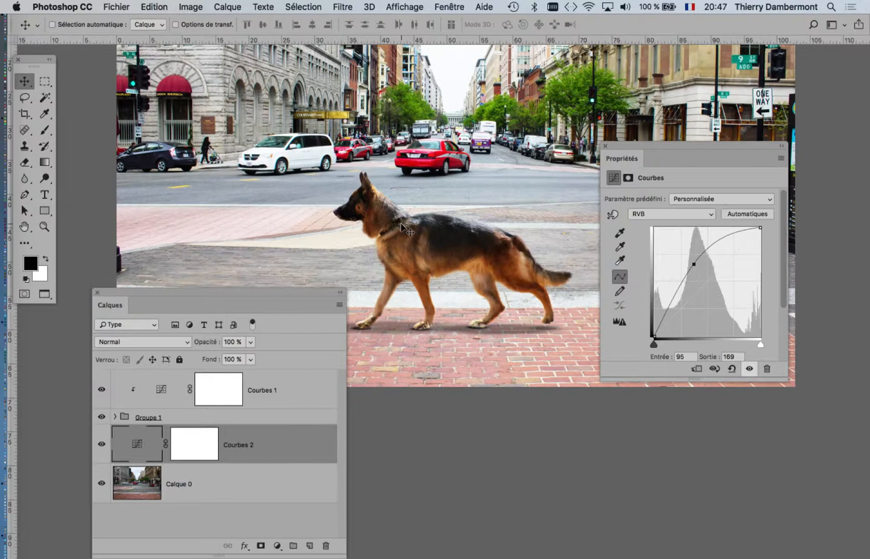
drag(374, 217, 351, 185)
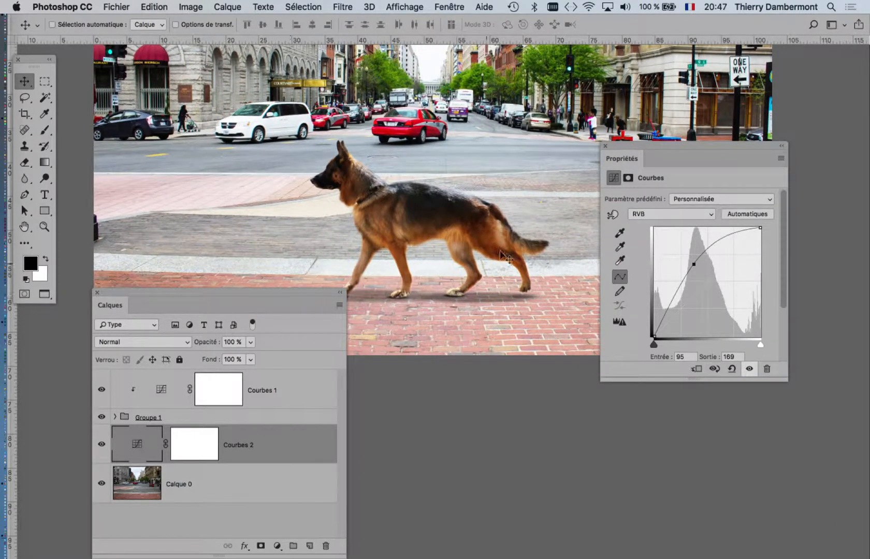
drag(673, 150, 721, 152)
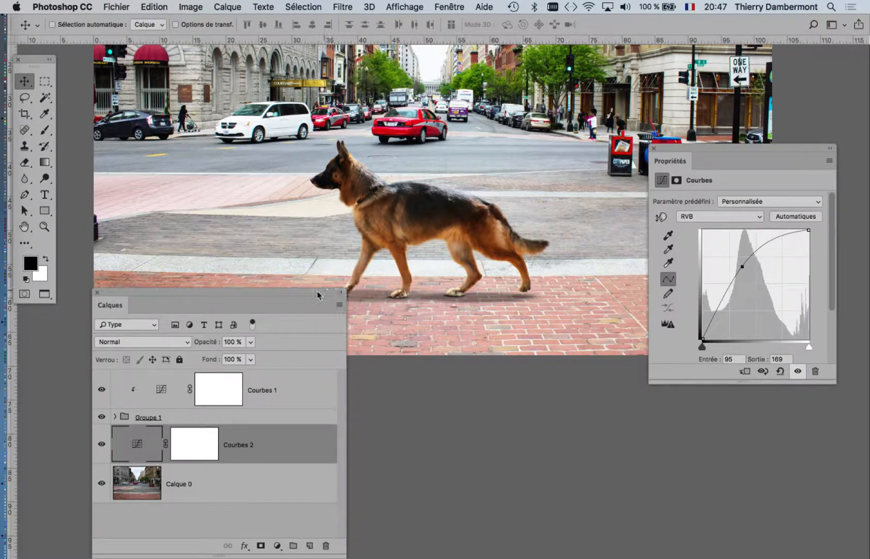
drag(317, 291, 358, 241)
scroll(479, 232, down, 3)
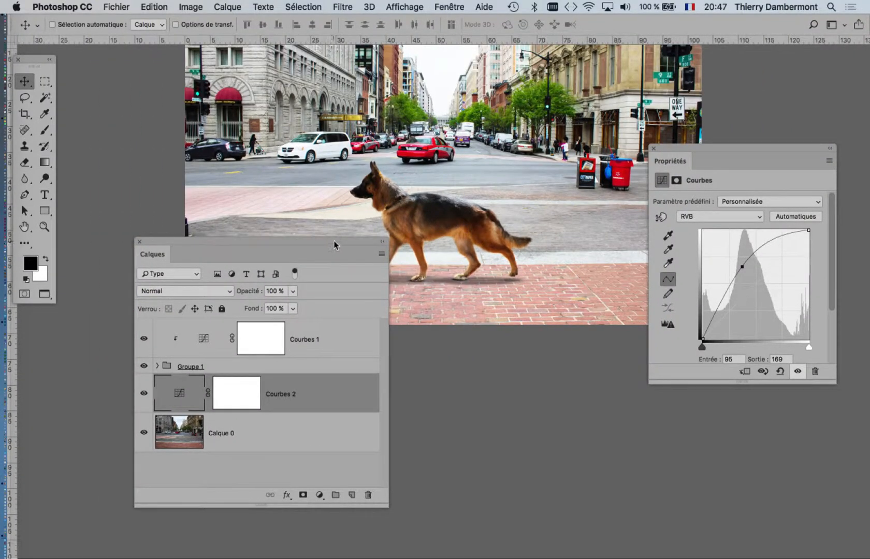
drag(334, 245, 271, 273)
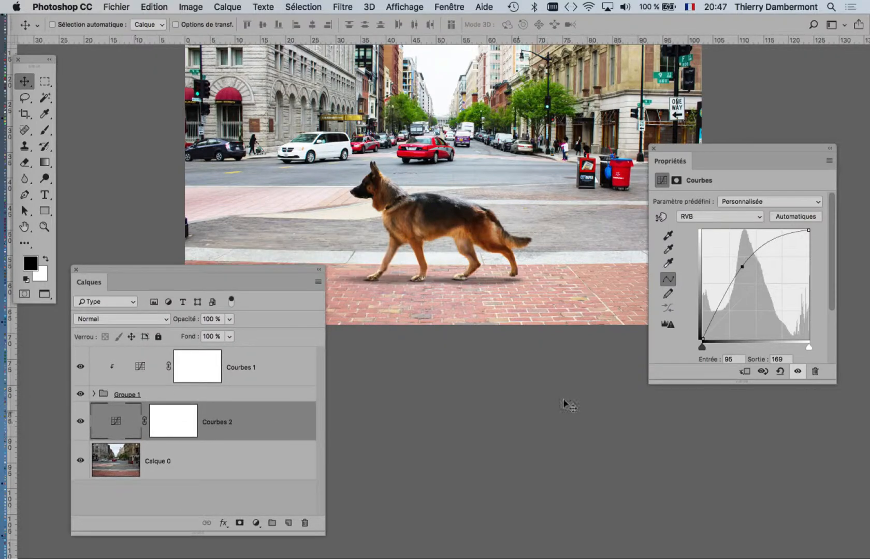
drag(714, 152, 673, 161)
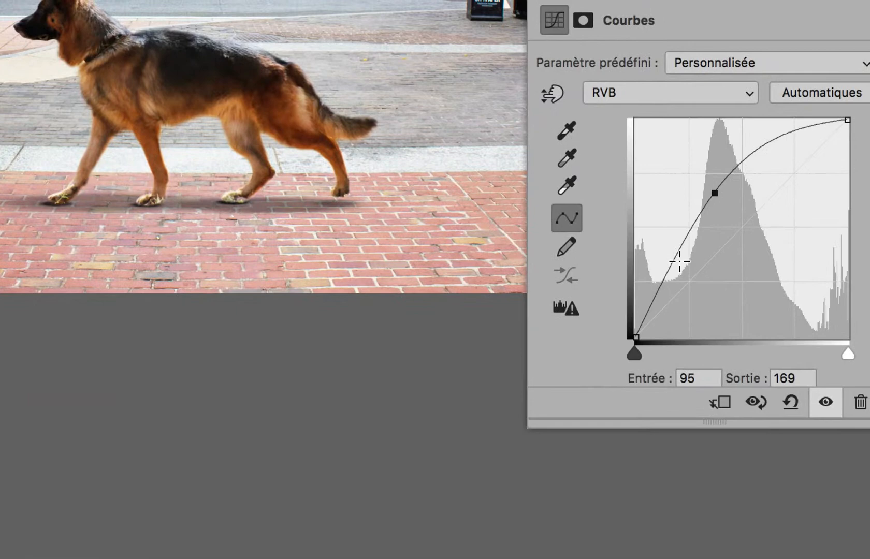
Reshape the RVB curve of Courbes 2 as an S-curve, raising the highlights and placing the shadow point at input 100, output 77.
click(684, 332)
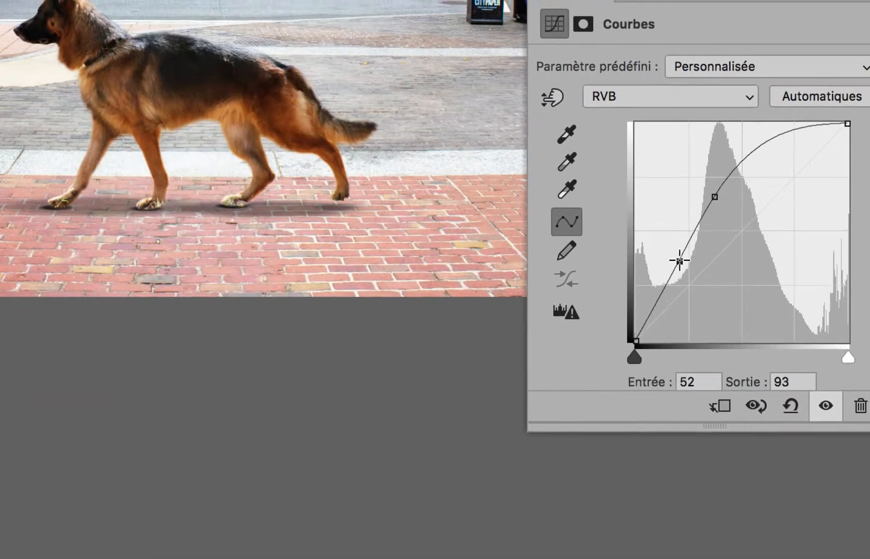
click(721, 267)
drag(693, 239, 744, 222)
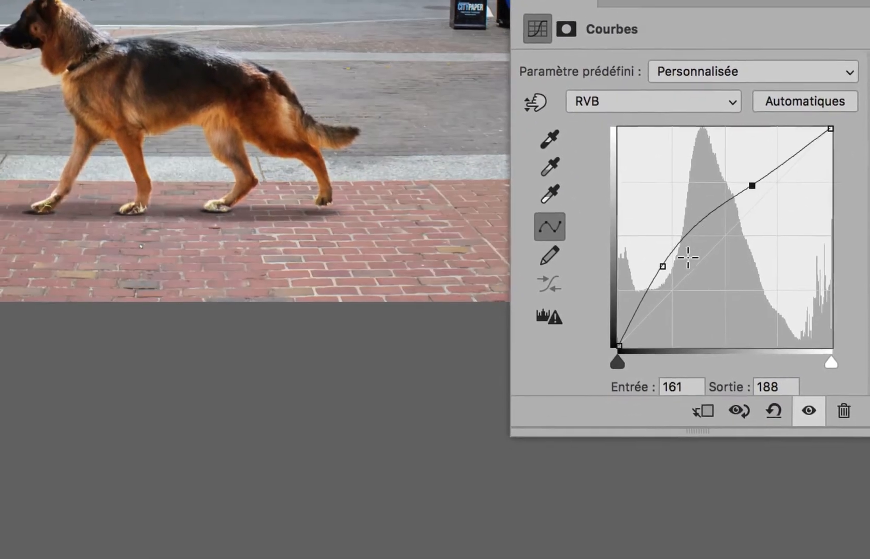
drag(654, 302, 692, 318)
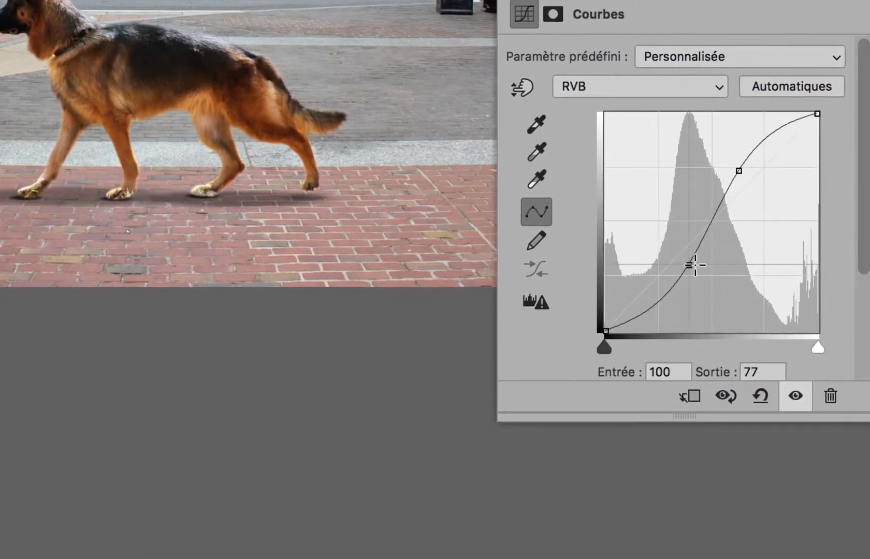
Strengthen the S-curve's contrast by moving its lower point to input 97, output 98 and its upper point to input 136, output 206.
drag(695, 265, 685, 252)
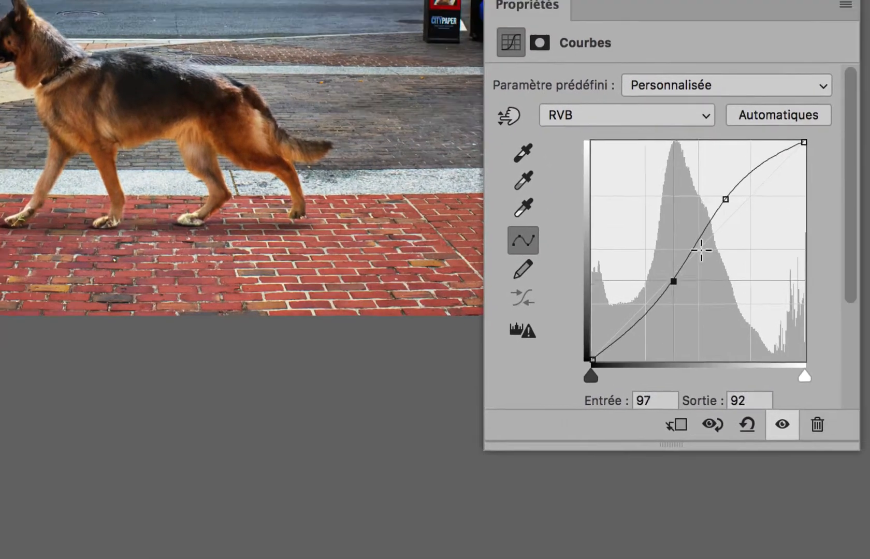
drag(739, 170, 728, 155)
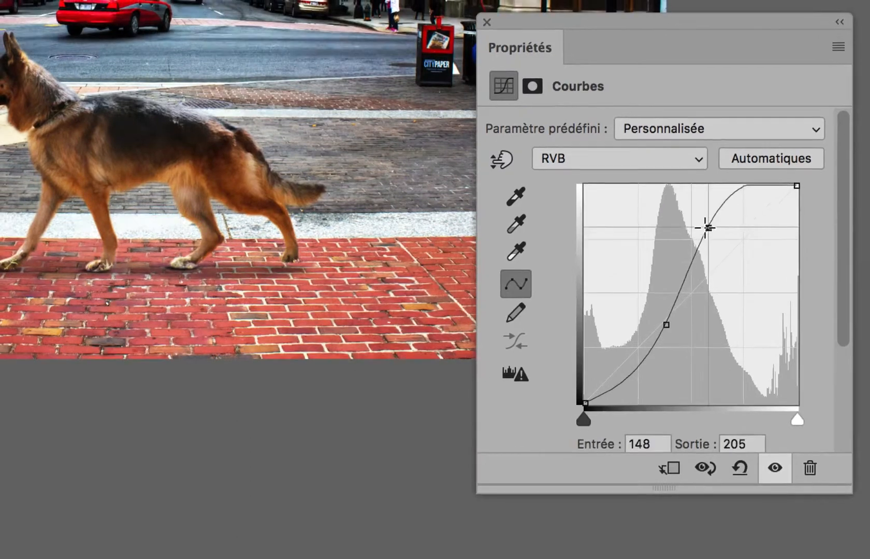
mouse_move(665, 324)
mouse_down()
mouse_move(654, 316)
mouse_move(664, 319)
mouse_up()
drag(691, 259, 694, 260)
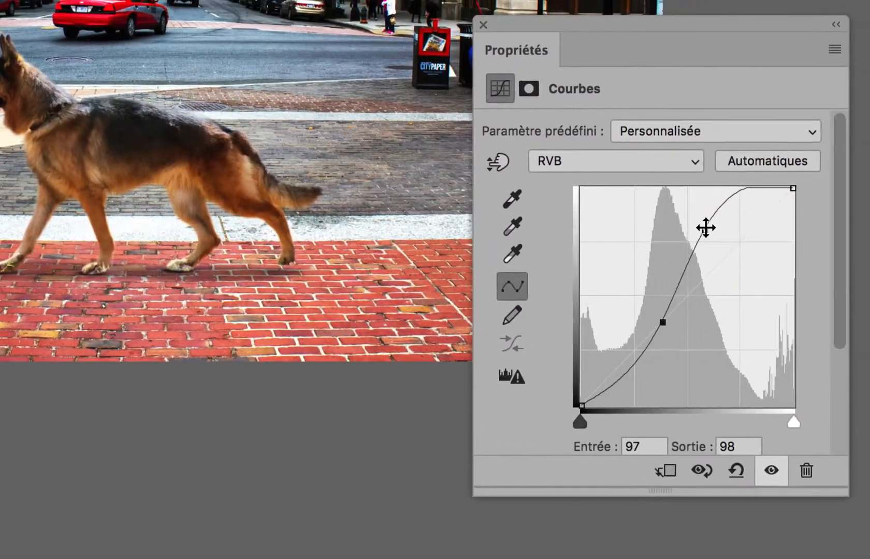
drag(734, 226, 695, 222)
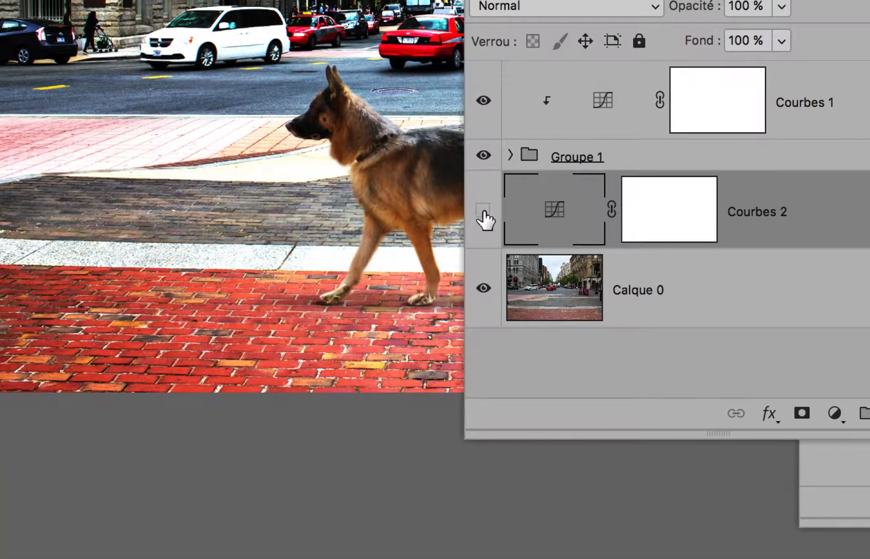
Compare the street background with and without the Courbes 2 adjustment by toggling the layer's visibility repeatedly, ending with it shown.
click(483, 213)
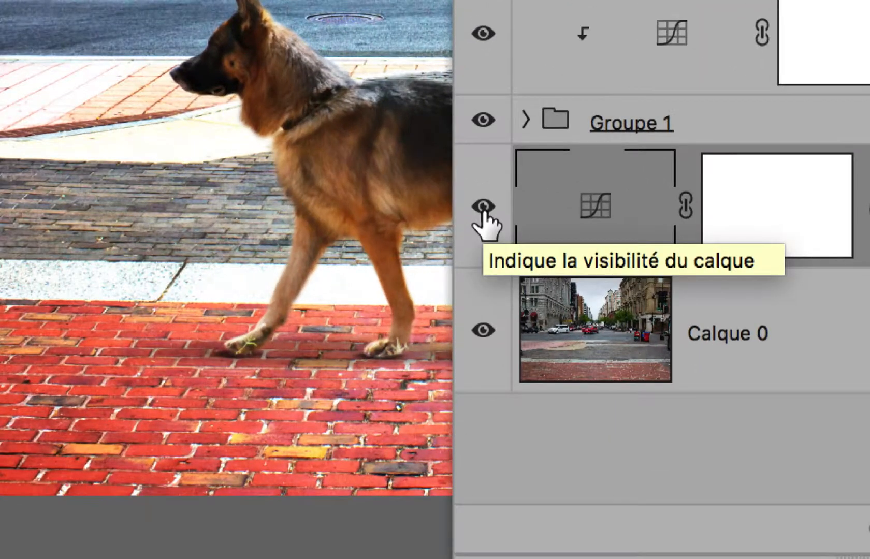
click(483, 210)
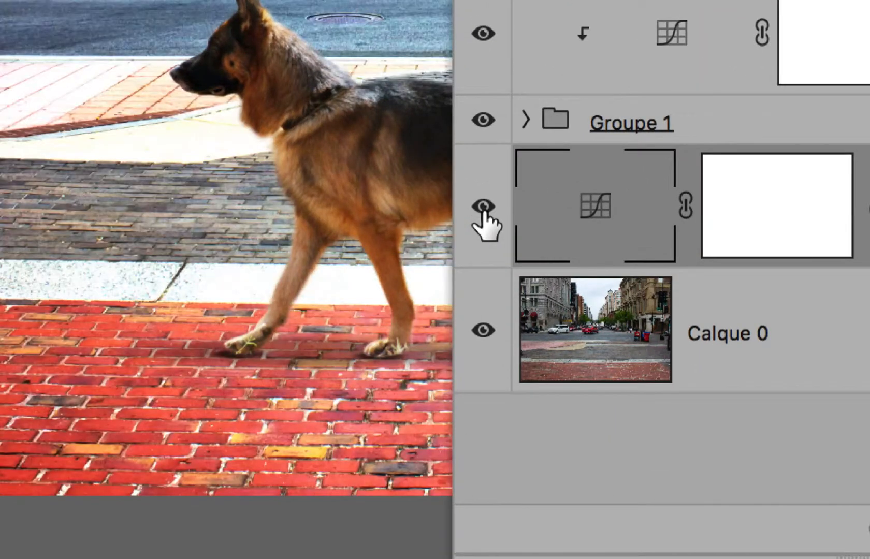
click(483, 210)
click(483, 210)
click(483, 209)
click(483, 210)
click(483, 210)
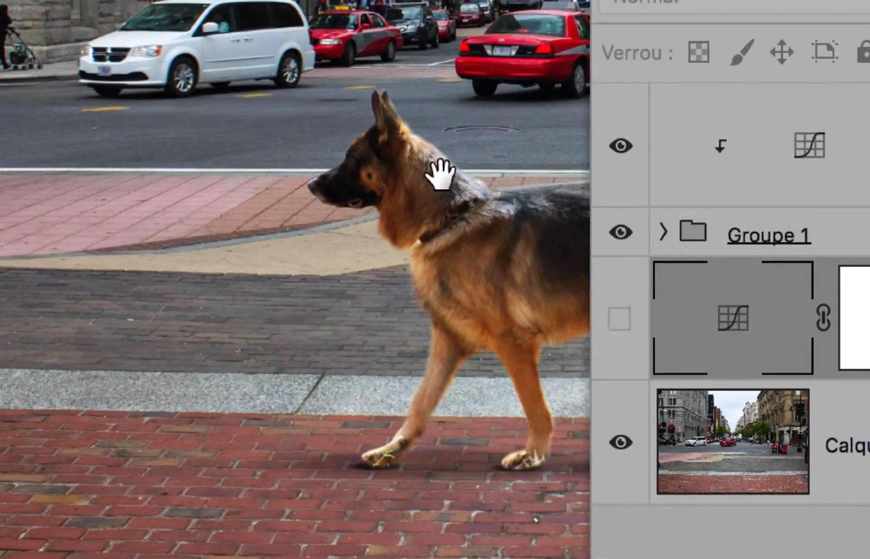
drag(301, 63, 325, 207)
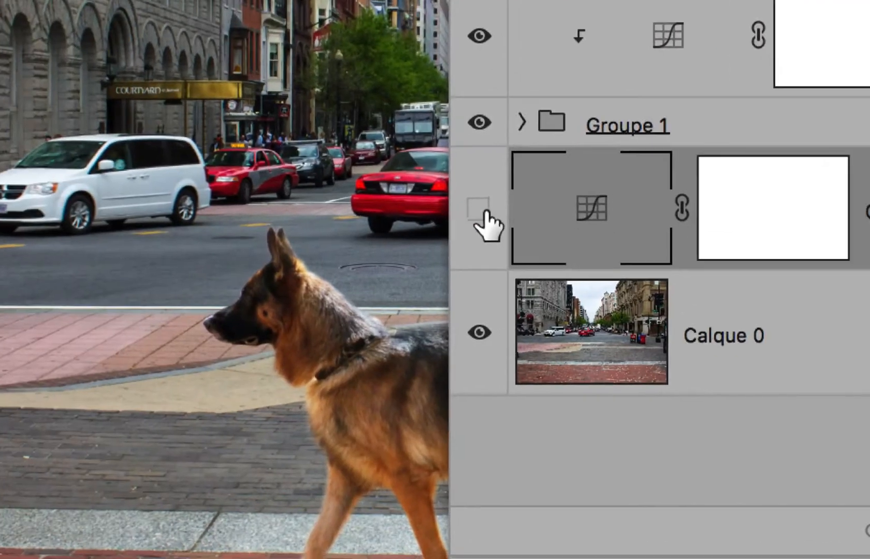
click(604, 210)
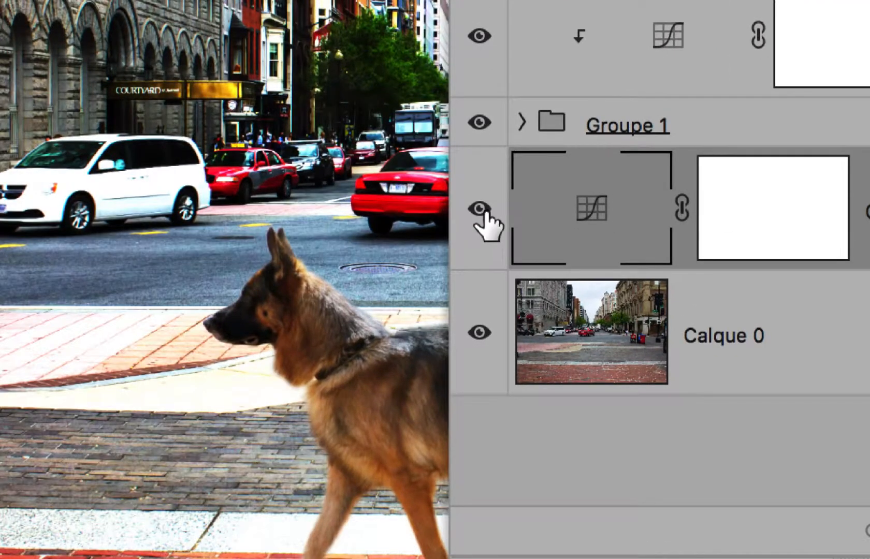
click(480, 209)
click(480, 208)
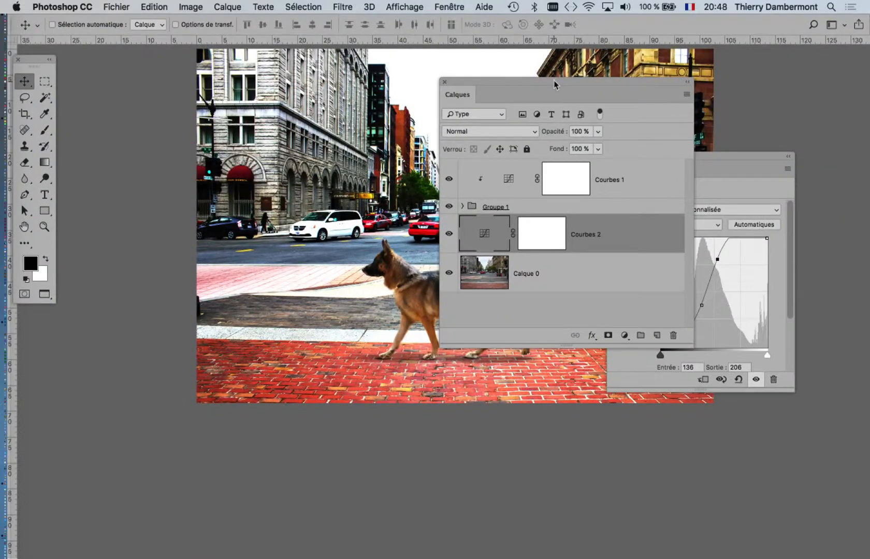
Move the Propriétés panel clear of the picture's centre and set the blending mode of Courbes 2 to Luminosité.
drag(554, 84, 187, 316)
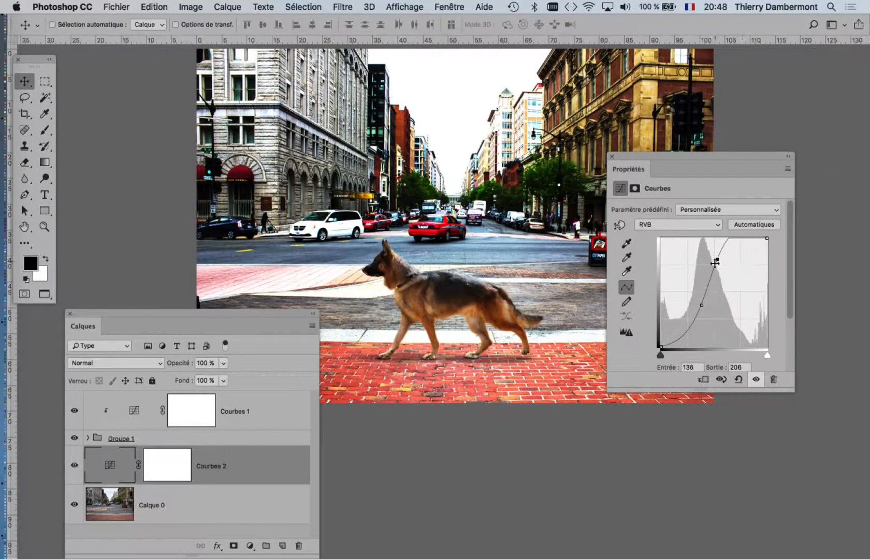
drag(625, 160, 735, 182)
drag(186, 314, 582, 85)
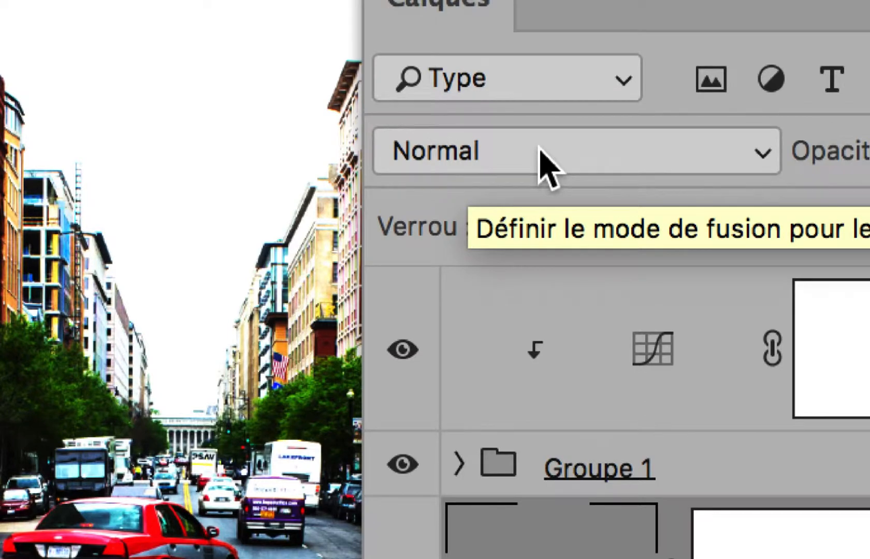
click(539, 150)
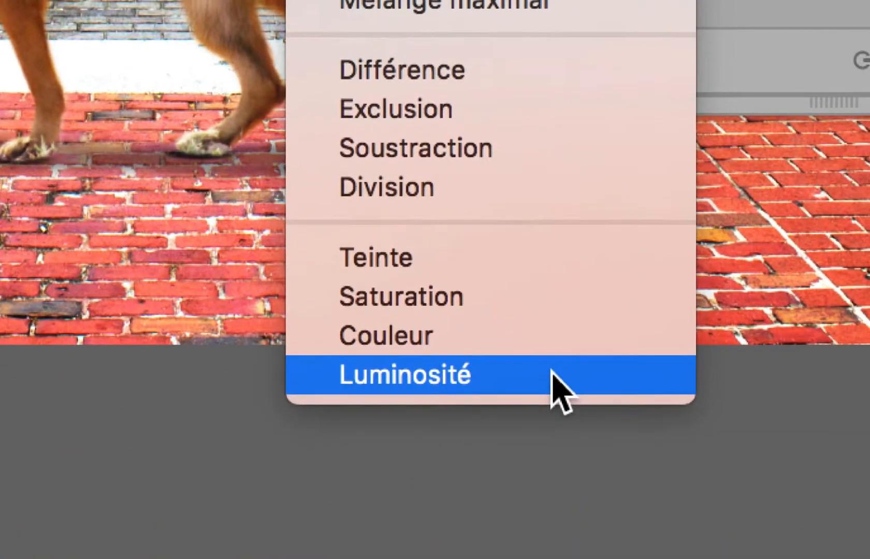
click(552, 372)
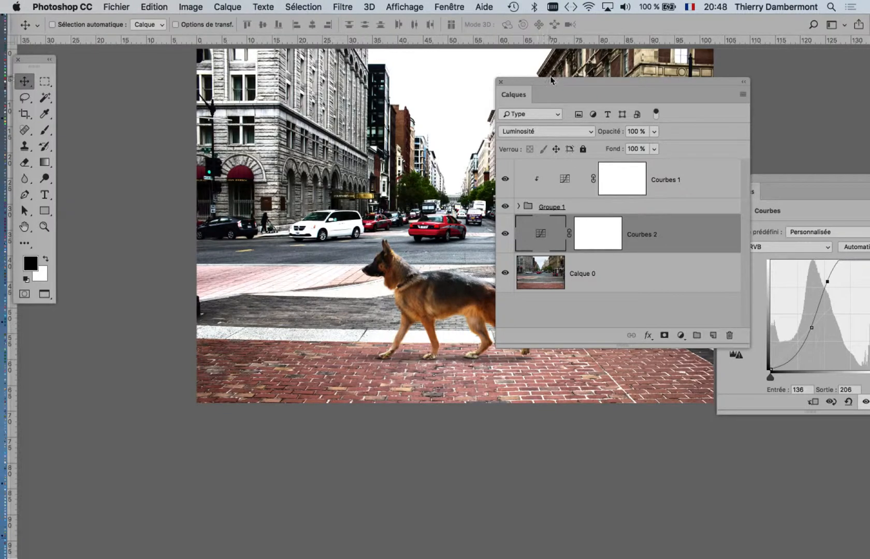
Move the Calques panel off the dog and bring the whole Propriétés panel with the curve into view over the street.
drag(550, 83, 154, 400)
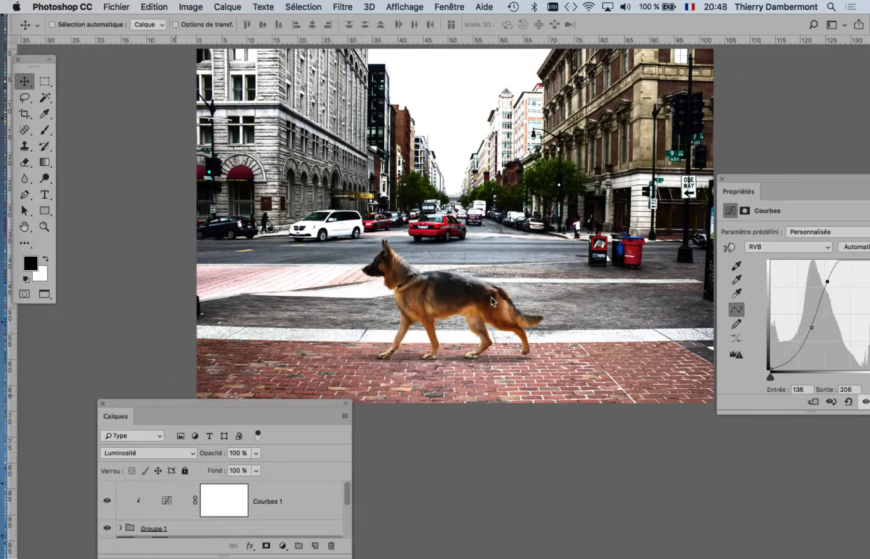
drag(746, 177, 523, 151)
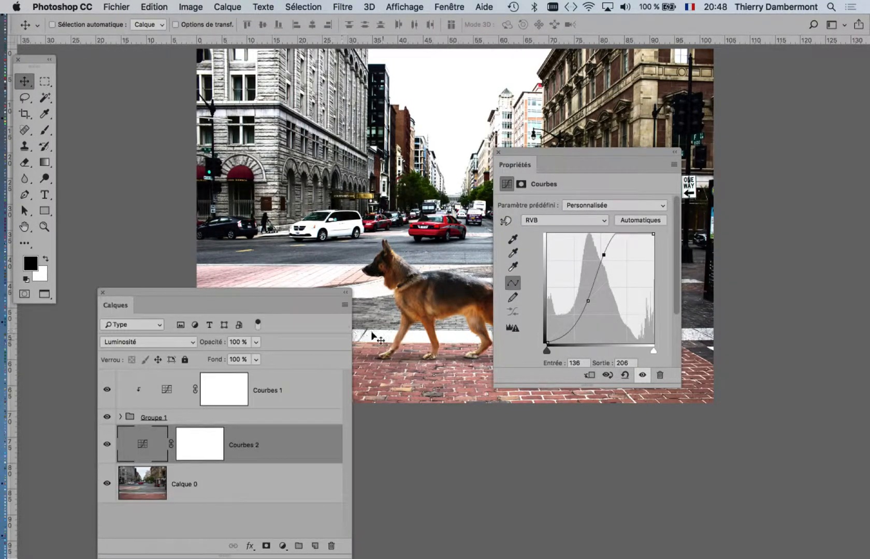
drag(327, 295, 161, 340)
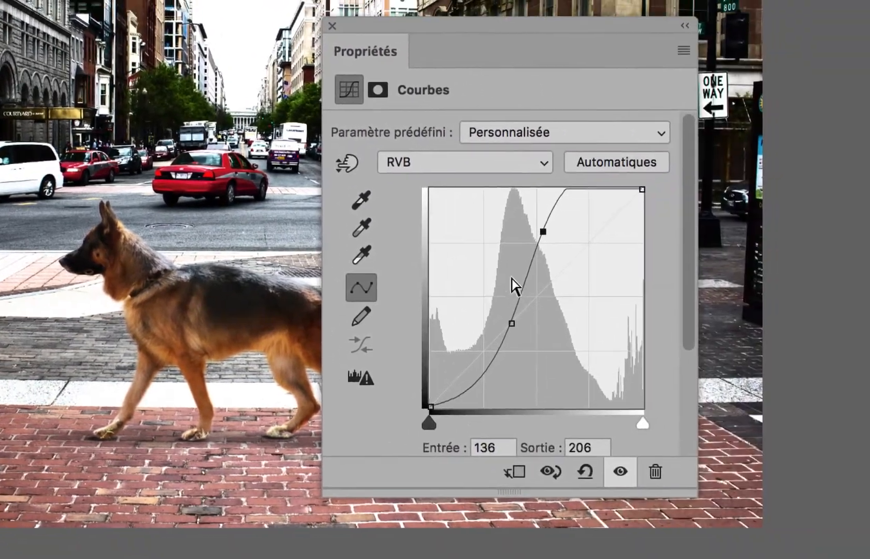
Soften the curve's contrast by lowering its upper point and placing its lower point at input 101, output 81.
drag(543, 232, 550, 246)
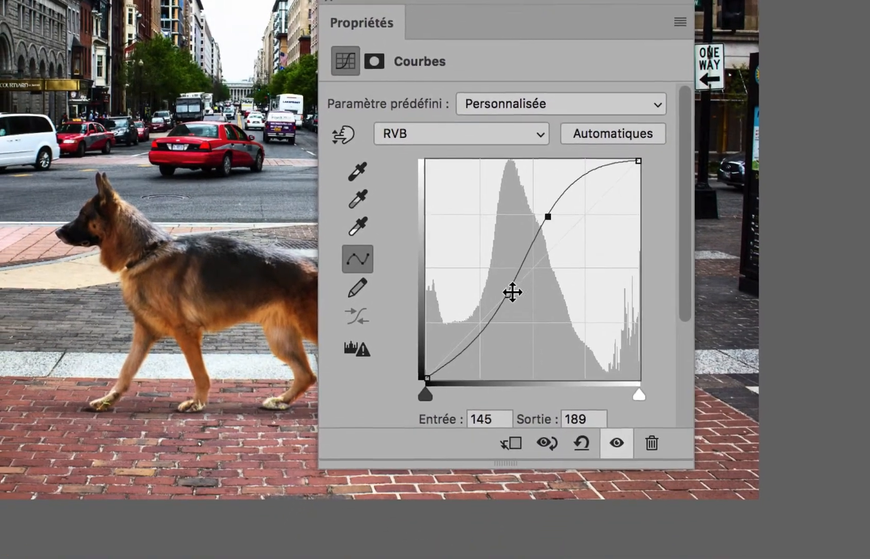
mouse_move(512, 293)
mouse_down()
mouse_move(510, 305)
mouse_move(500, 300)
mouse_move(511, 310)
mouse_move(514, 300)
mouse_up()
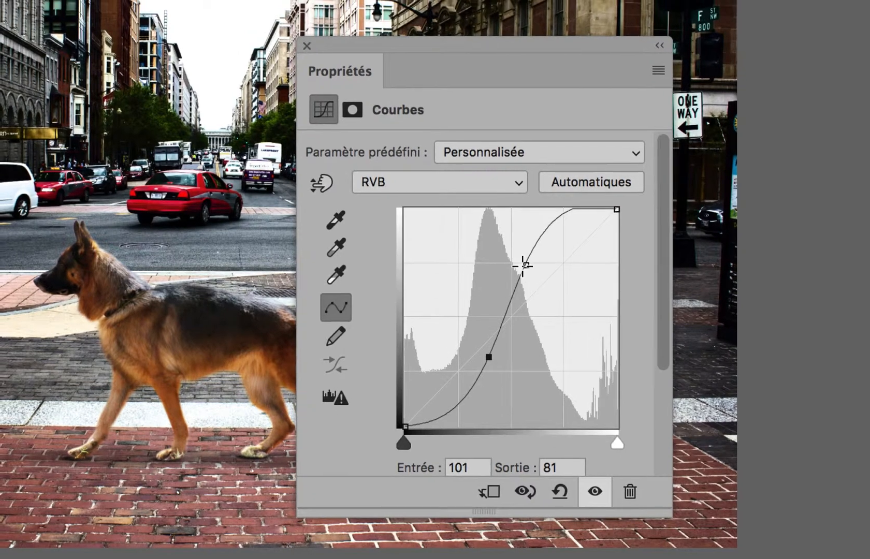
drag(547, 202, 552, 214)
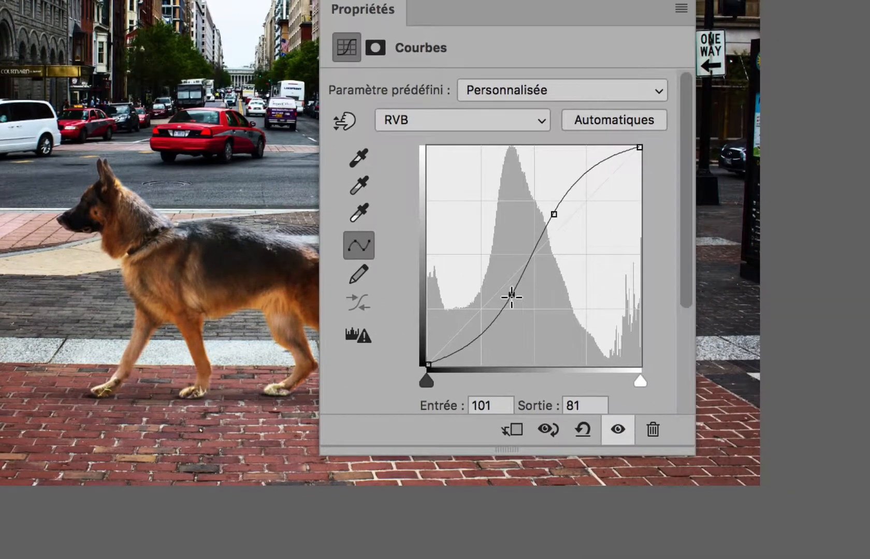
Reverse the curve's midtones by raising the lower point to input 74, output 154 and dropping the upper point to input 178, output 33.
drag(511, 297, 549, 285)
click(554, 214)
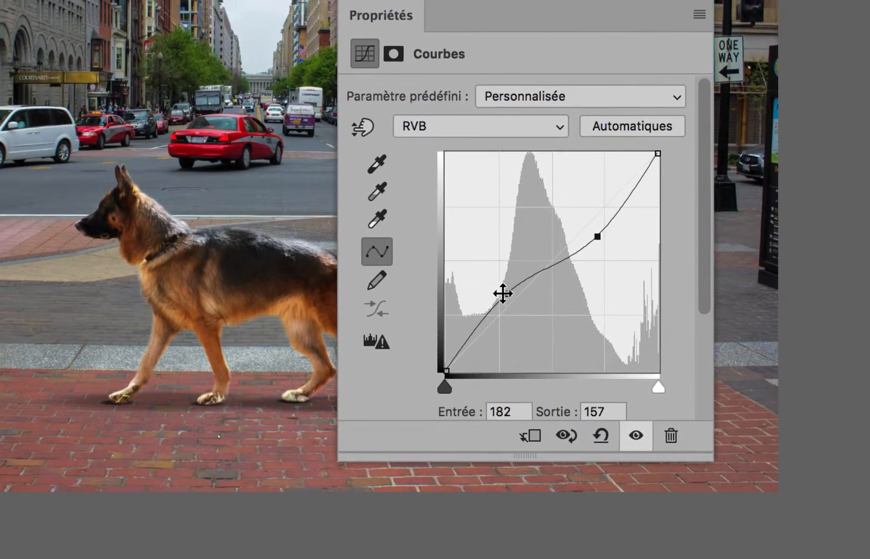
drag(503, 293, 506, 239)
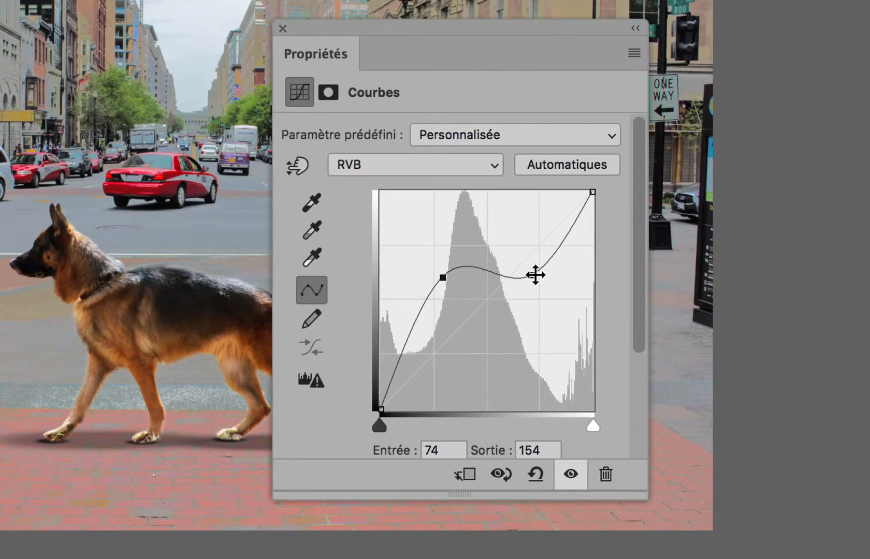
drag(540, 275, 540, 357)
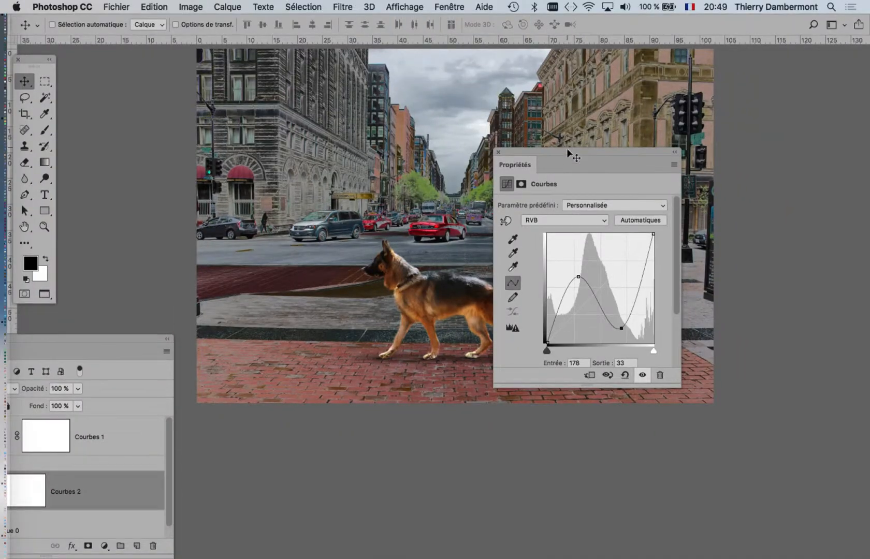
Exaggerate the reversed curve by moving its shadow point to input 48, output 196 and pulling the dark point down until it clips.
drag(567, 151, 592, 104)
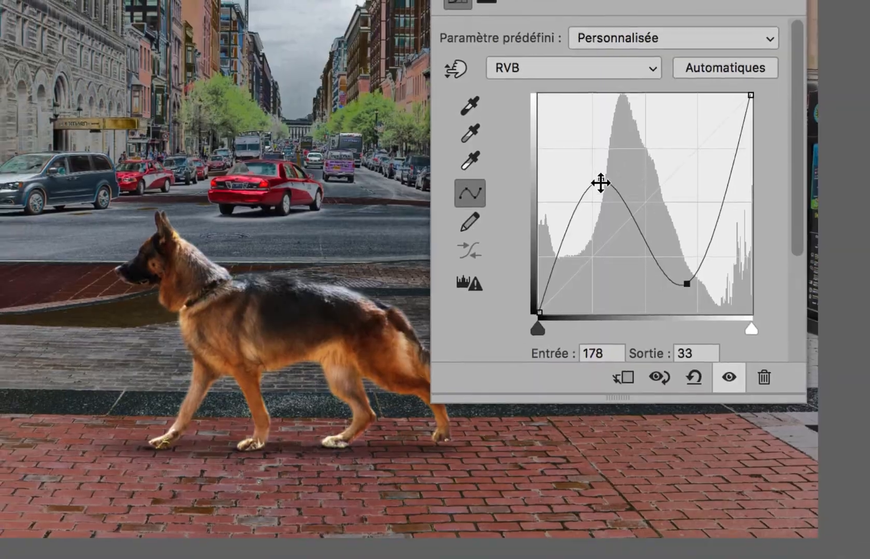
click(605, 224)
drag(597, 176, 585, 161)
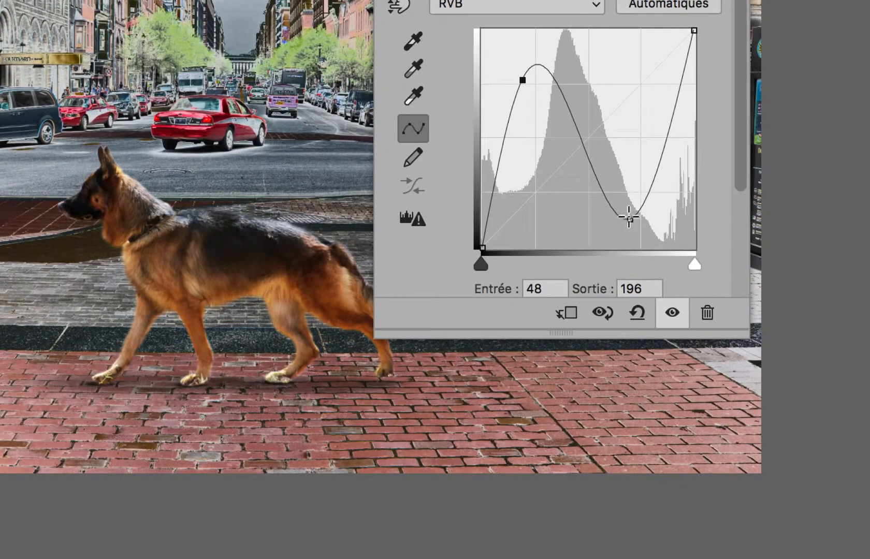
drag(695, 301, 636, 299)
drag(610, 217, 606, 217)
Redraw the RVB curve freehand with the pencil as a wave of several peaks, and inspect the effect on the red taxi.
click(452, 156)
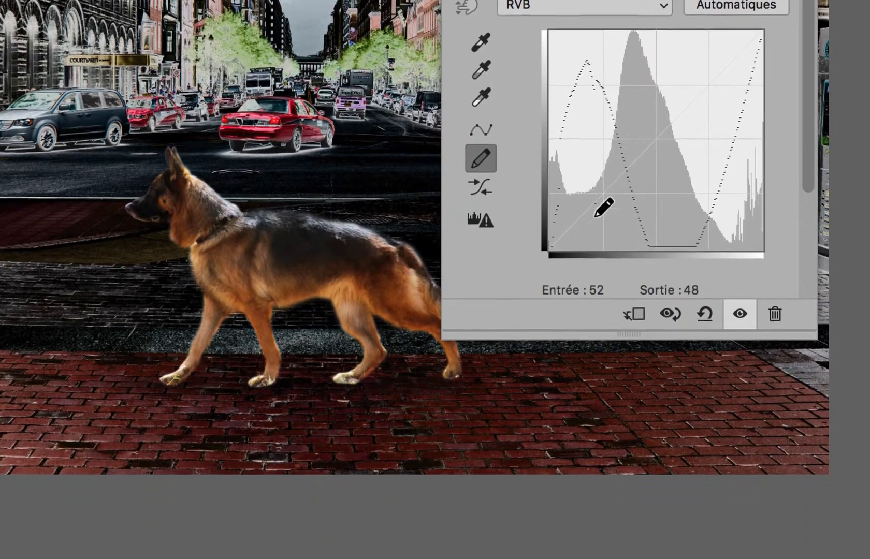
mouse_move(594, 213)
mouse_down()
mouse_move(616, 234)
mouse_move(622, 76)
mouse_move(640, 110)
mouse_move(651, 227)
mouse_move(632, 194)
mouse_move(643, 69)
mouse_move(659, 104)
mouse_move(681, 223)
mouse_move(675, 179)
mouse_up()
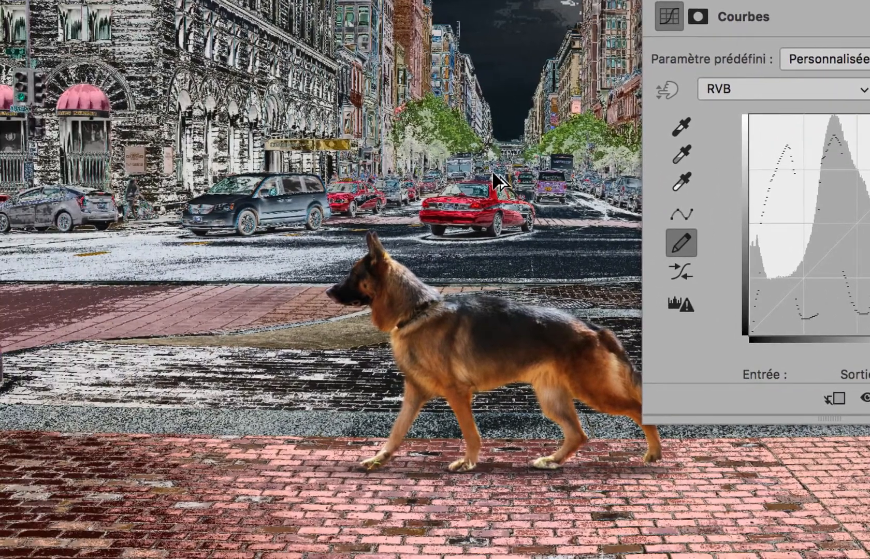
scroll(266, 198, up, 2)
scroll(492, 169, up, 3)
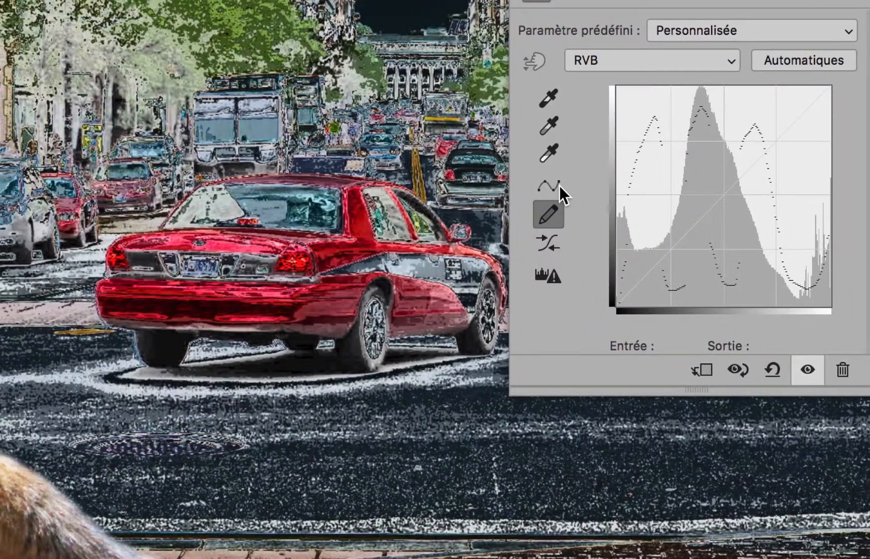
Convert the freehand curve to editable points and place three at input 71, output 51; input 165, output 218; input 107, output 169.
click(502, 186)
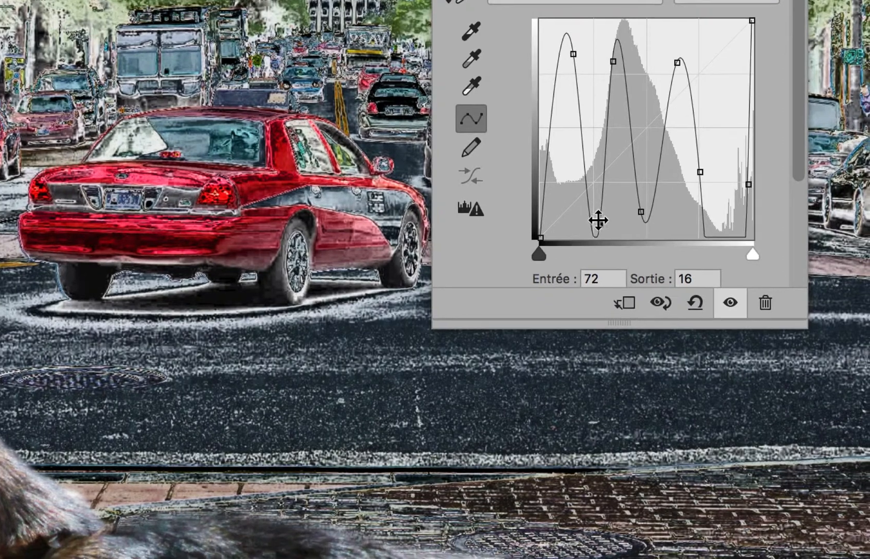
drag(671, 286, 672, 283)
drag(597, 220, 596, 208)
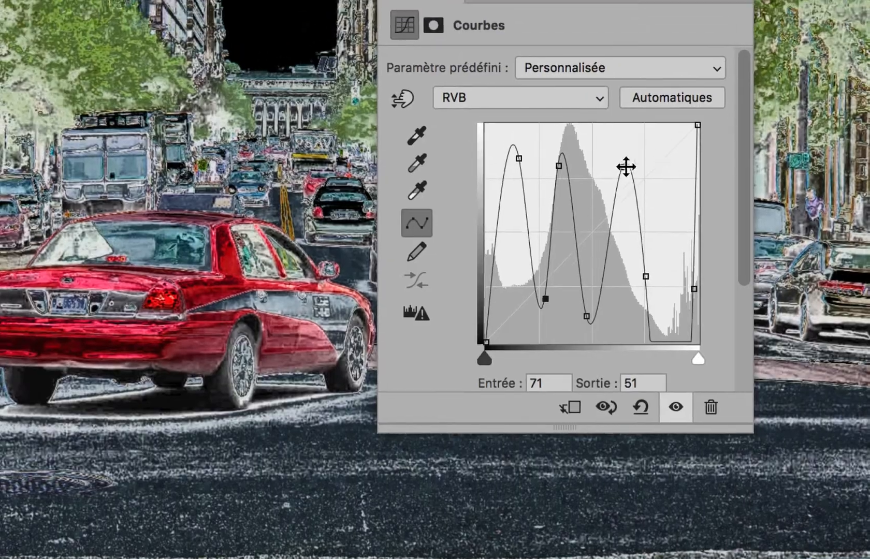
drag(625, 80, 625, 68)
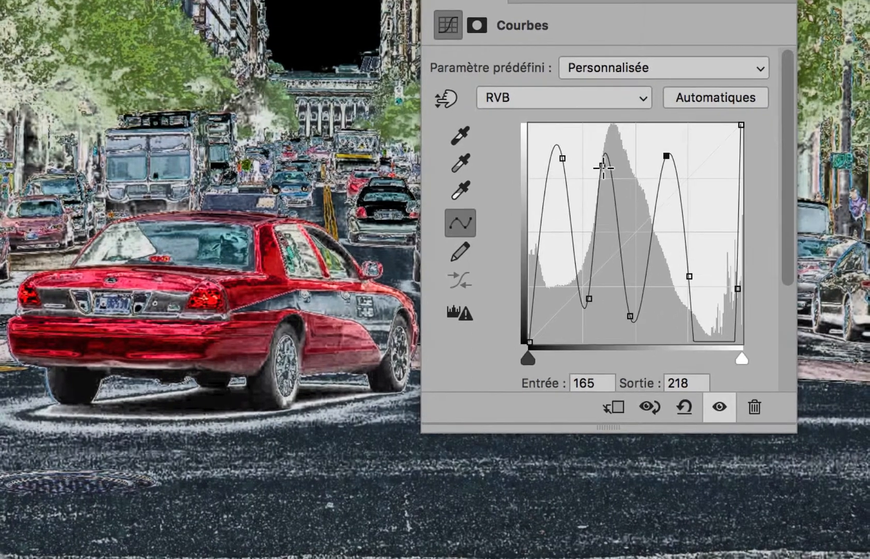
drag(573, 170, 590, 203)
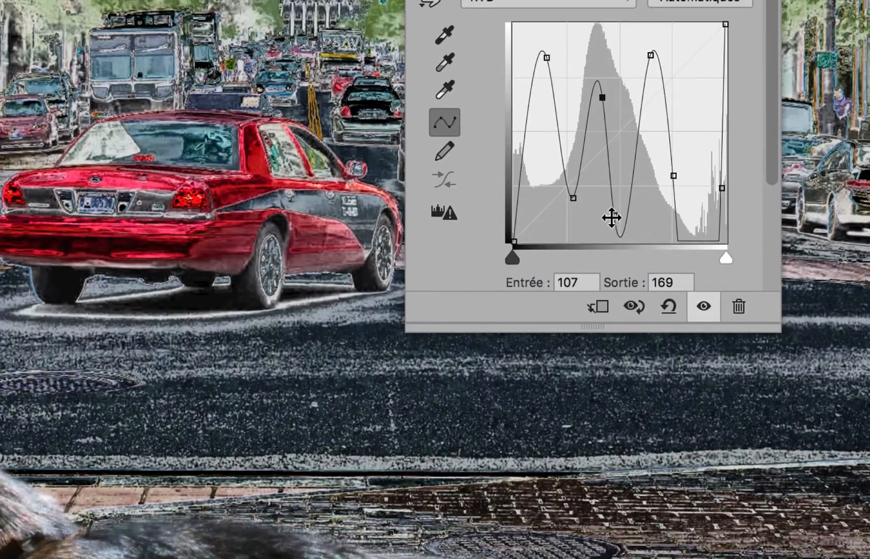
Soften the RVB wave curve with points at input 125, output 72; input 164, output 192; and input 50, output 156, and uncover the street.
drag(619, 295, 622, 261)
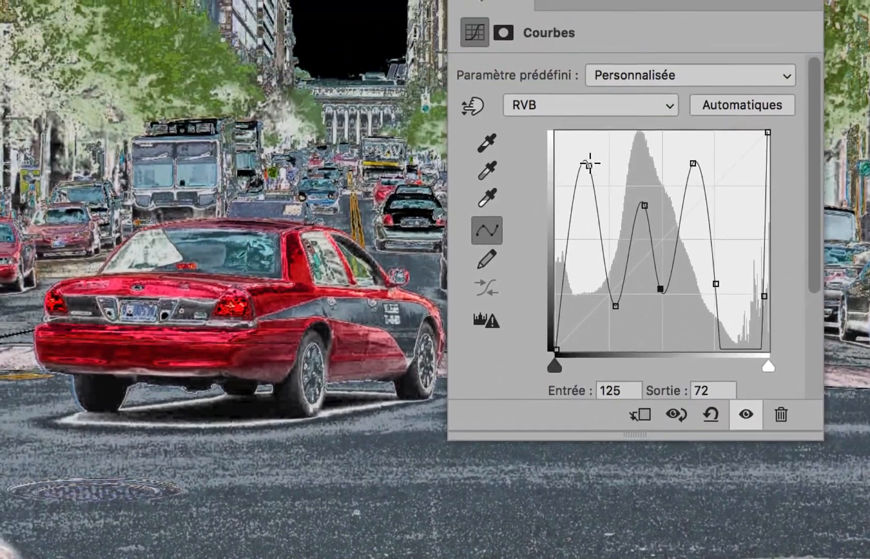
drag(585, 118, 591, 152)
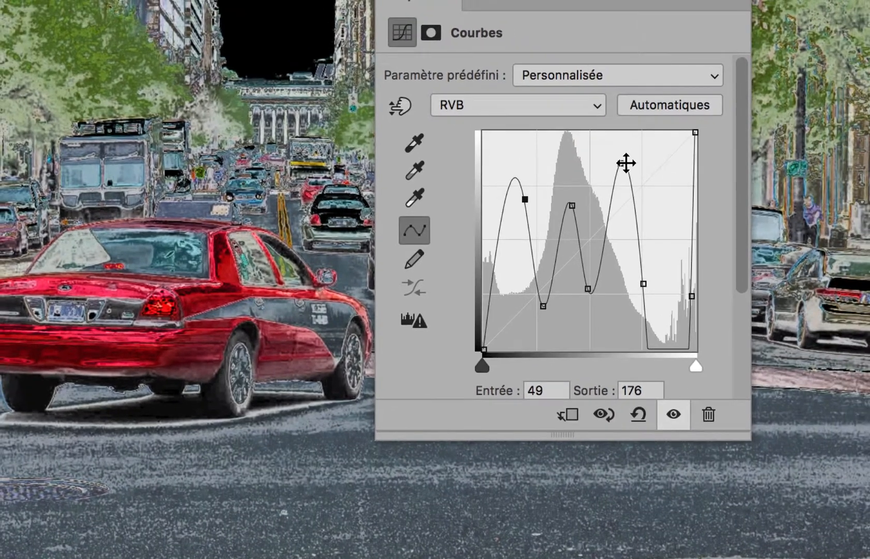
drag(688, 141, 705, 167)
drag(629, 172, 610, 169)
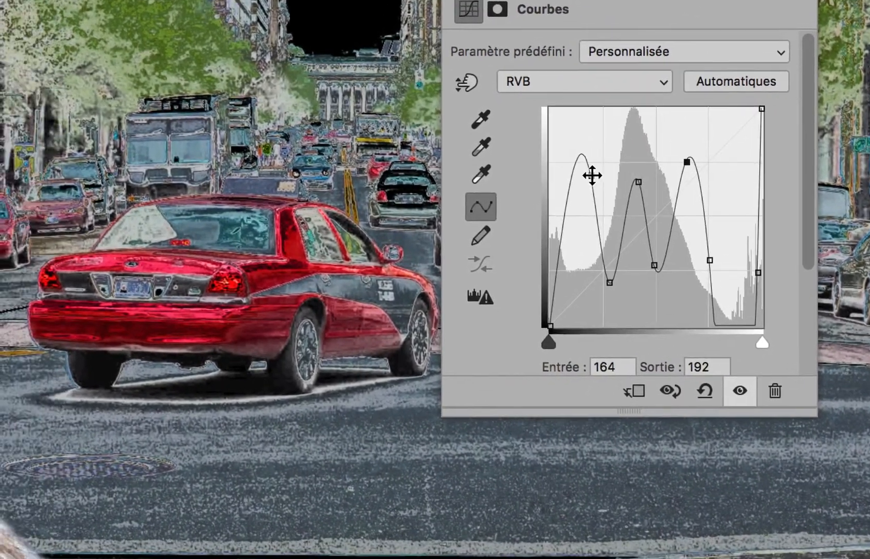
drag(535, 183, 535, 200)
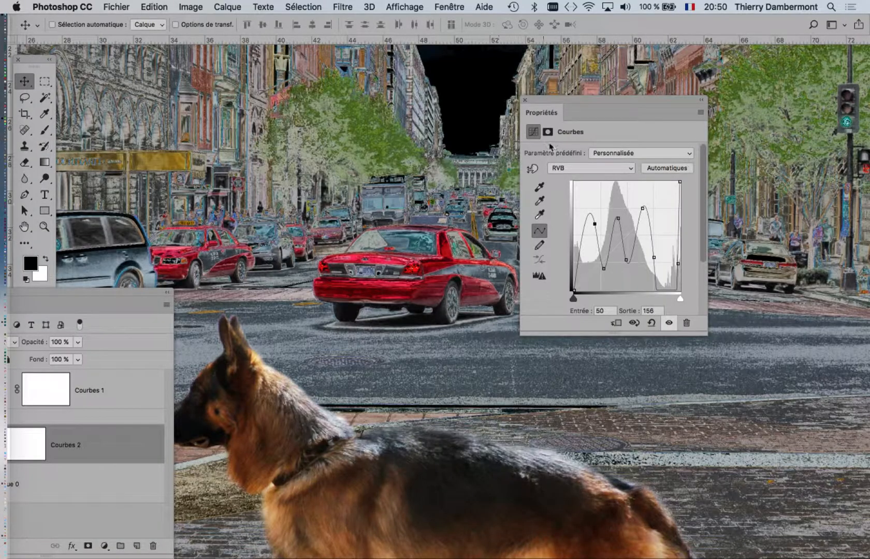
drag(556, 113, 685, 126)
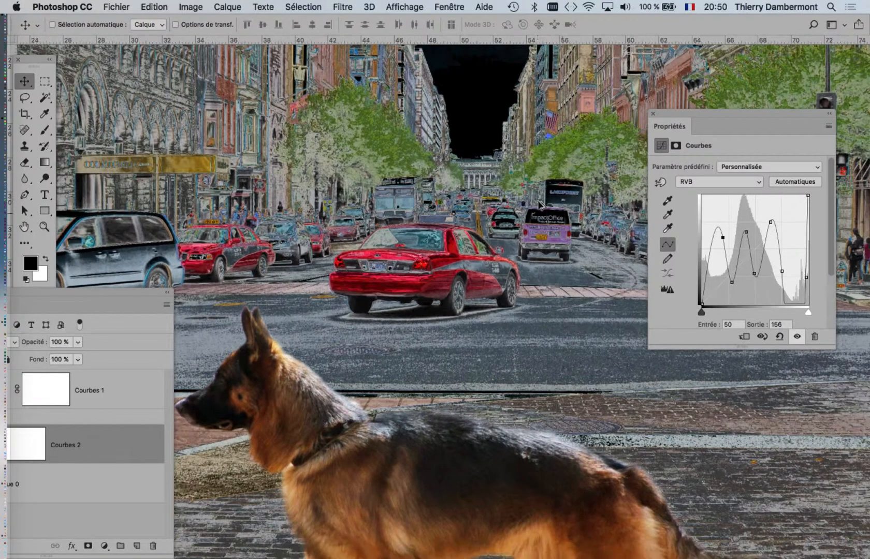
Switch to Firefox, browse the Google image results for "man ray" to examine the solarised photographs, and return to Photoshop.
mouse_move(8, 439)
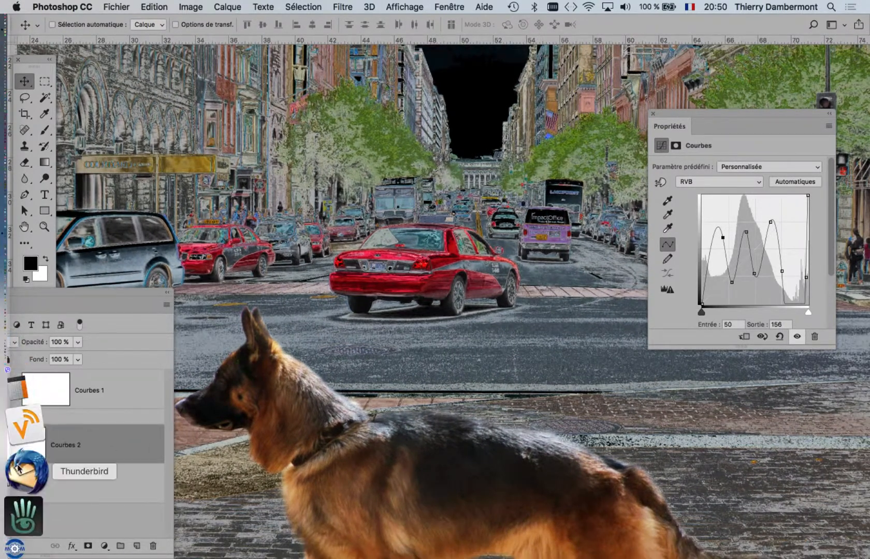
click(24, 491)
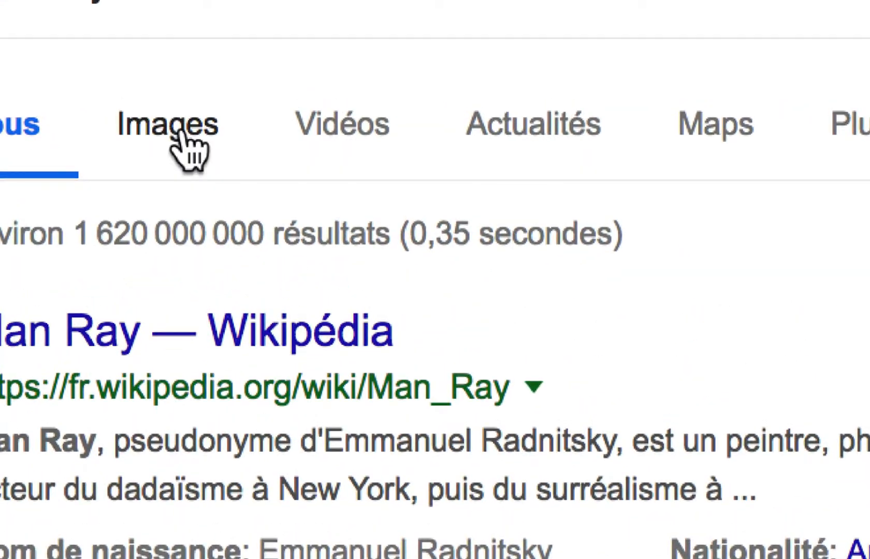
click(181, 134)
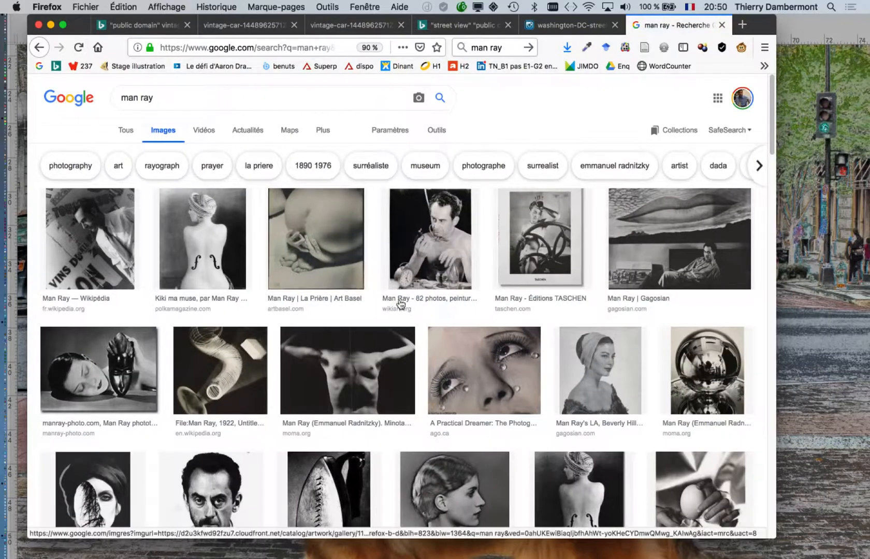
scroll(400, 305, down, 5)
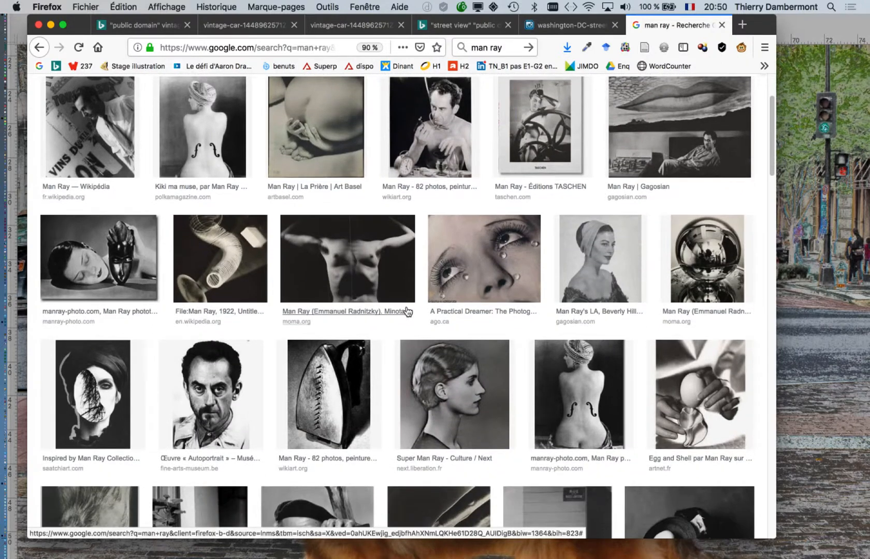
scroll(415, 309, down, 5)
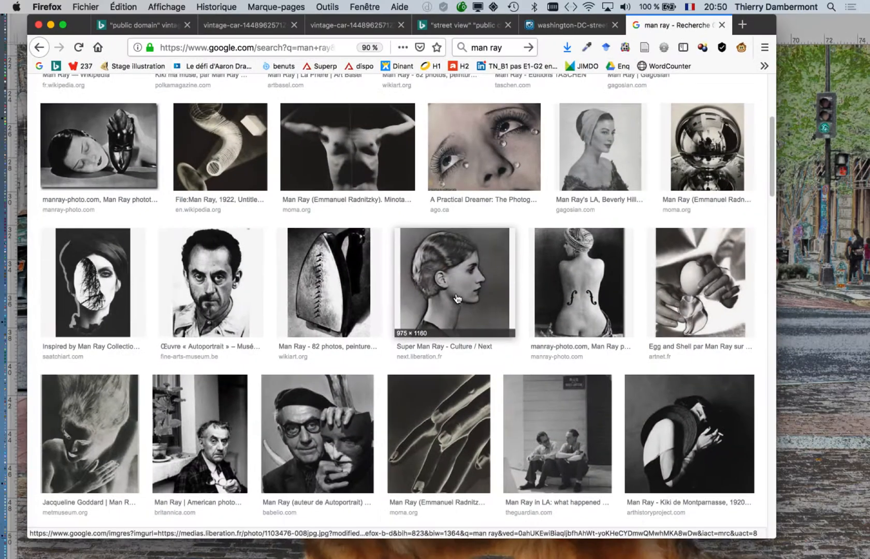
scroll(455, 302, down, 8)
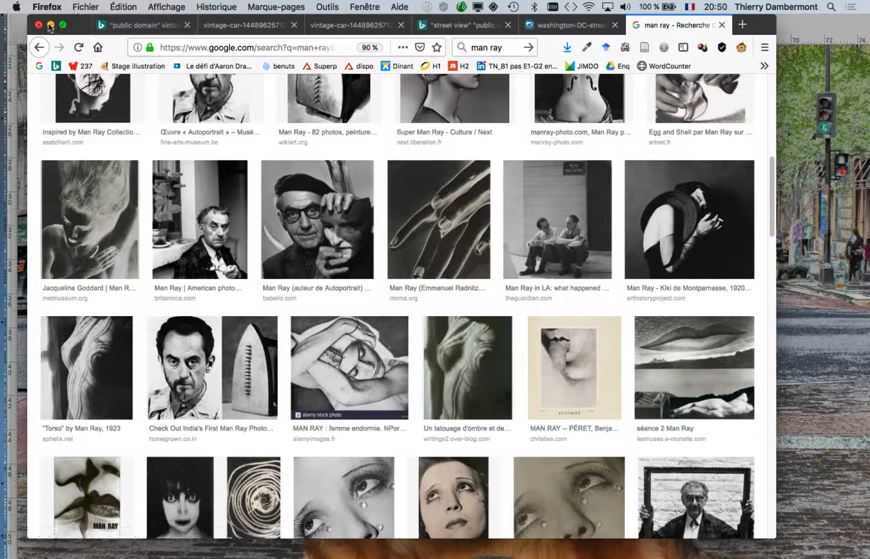
click(50, 25)
click(471, 181)
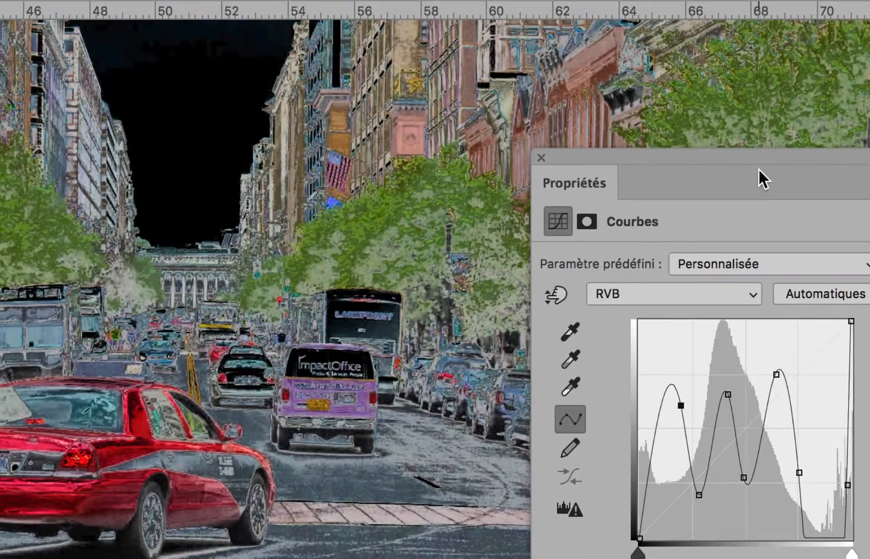
Remove the wave's points from the Courbes 2 curve, keeping only the two end points and the shadow point on the first peak.
drag(743, 92, 116, 85)
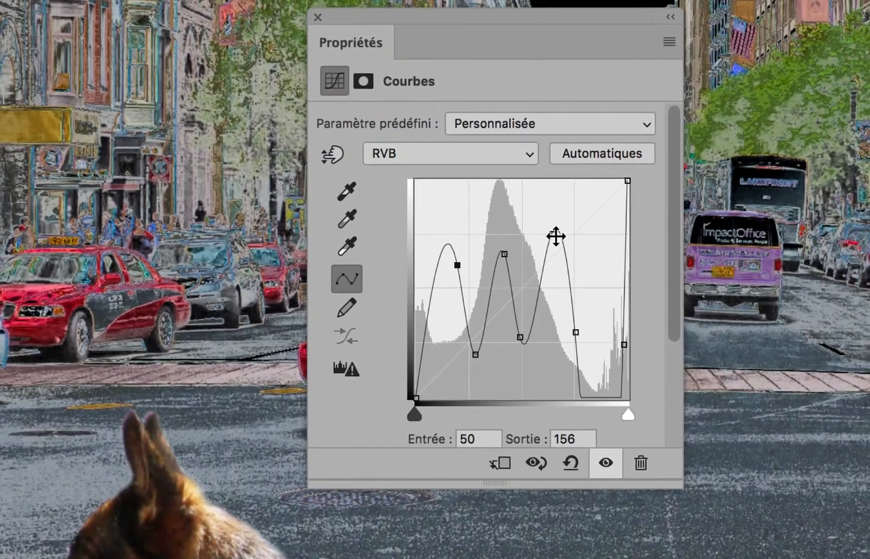
drag(554, 242, 746, 233)
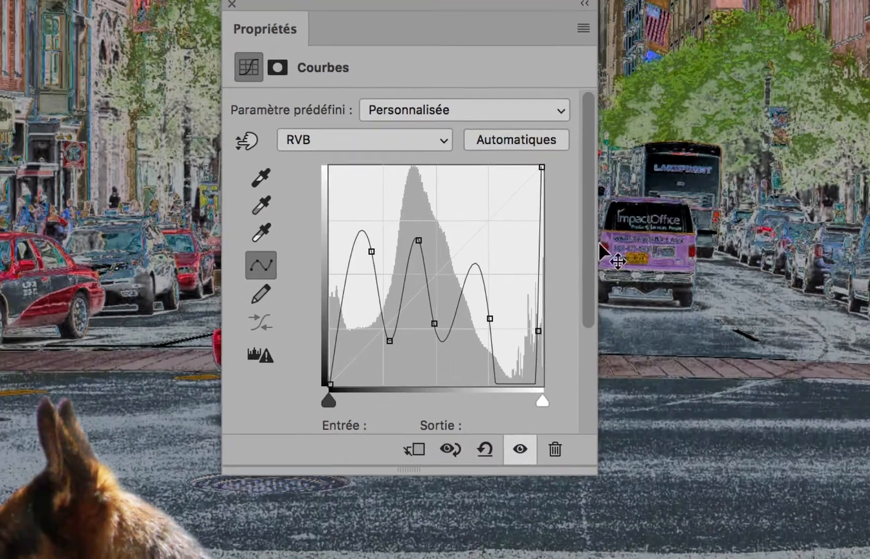
drag(543, 283, 643, 243)
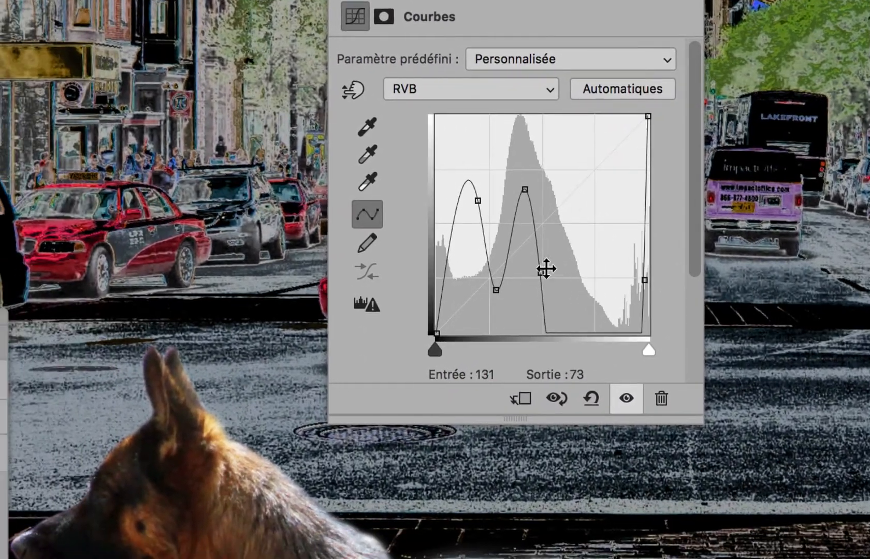
drag(532, 273, 661, 222)
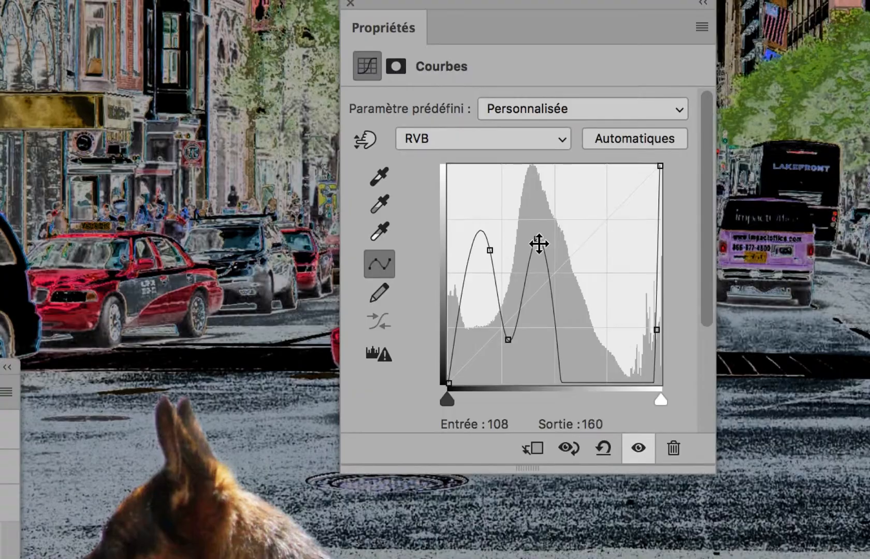
drag(534, 233, 727, 231)
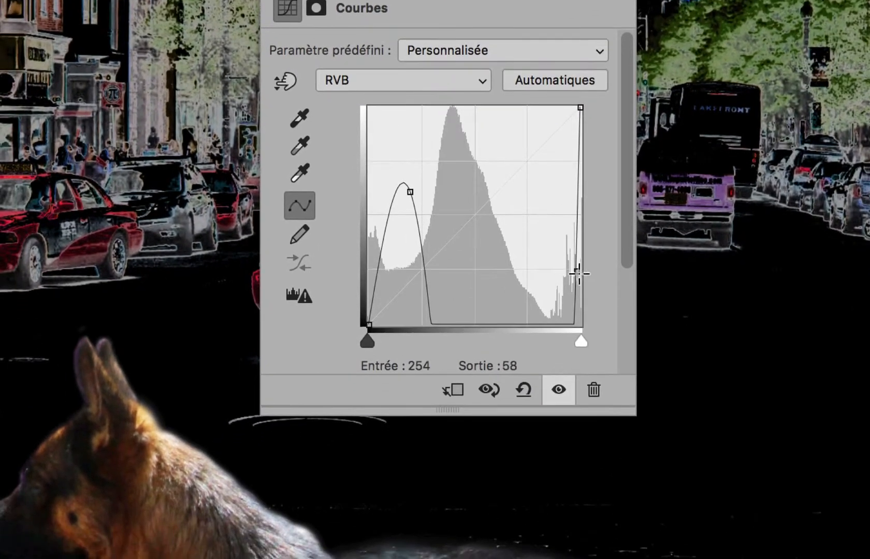
click(680, 268)
drag(601, 150, 777, 243)
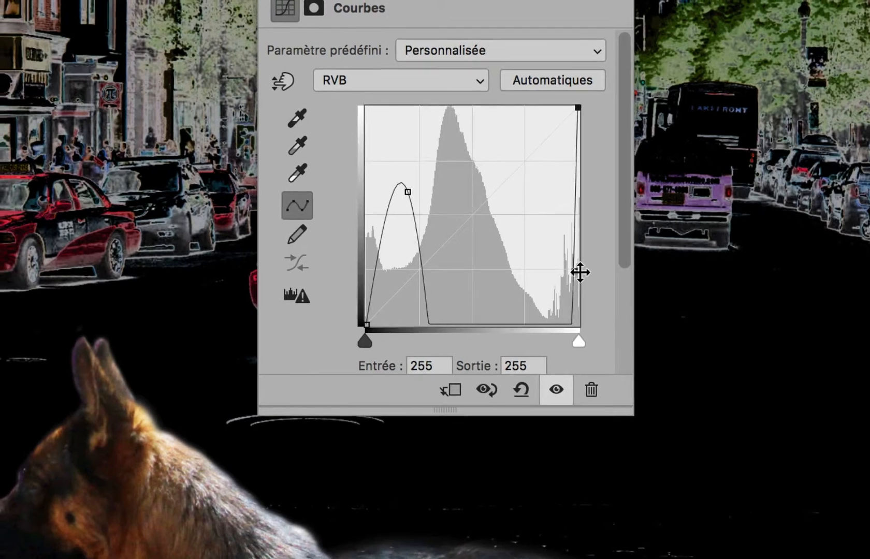
drag(580, 272, 627, 275)
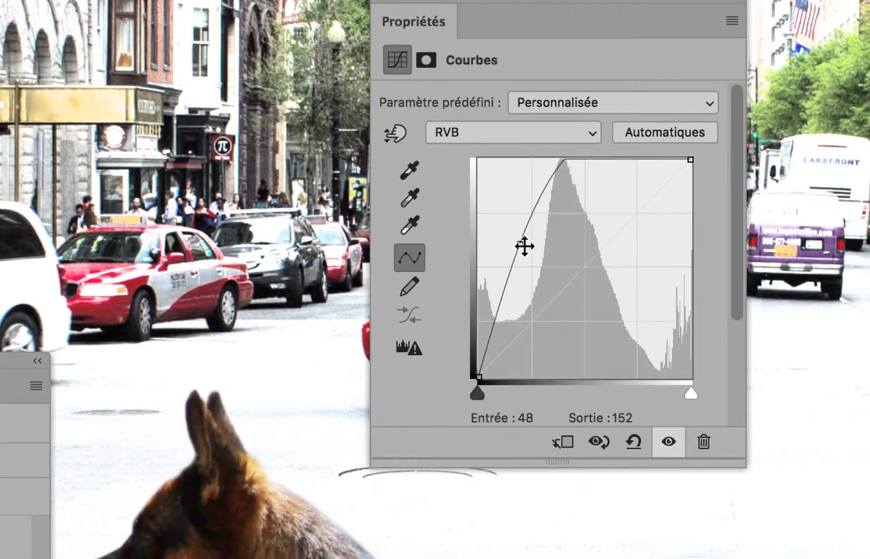
Flatten the Courbes 2 midtones with a raised shadow point and a highlight point at input 189, output 157, and uncover the taxi.
drag(524, 247, 571, 249)
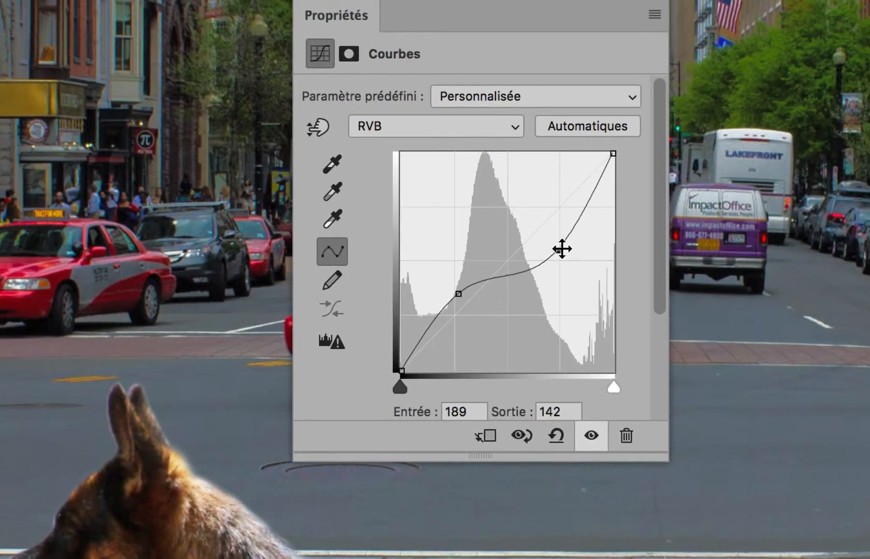
drag(623, 221, 624, 228)
drag(563, 252, 561, 244)
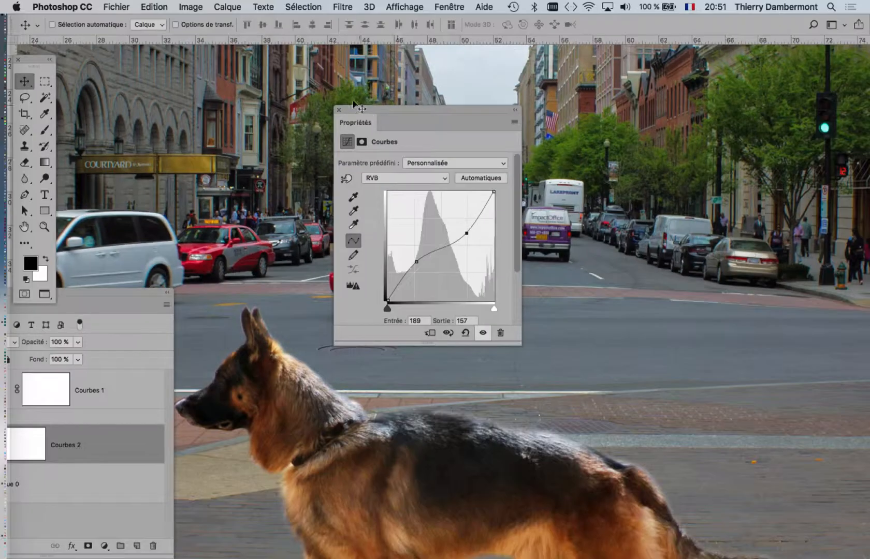
drag(379, 113, 666, 115)
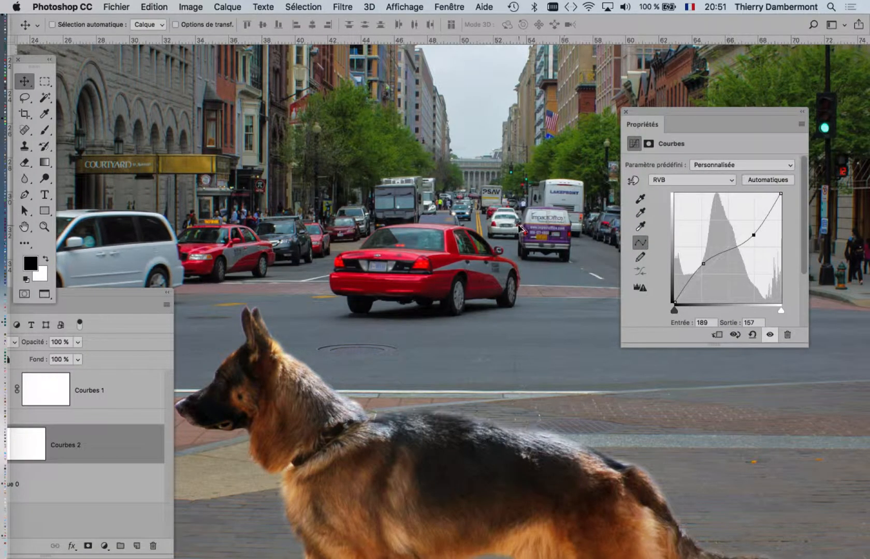
Refine the Courbes 2 curve with the shadow point at input 55, output 73 and the highlight point at input 188, output 172.
drag(704, 262, 700, 270)
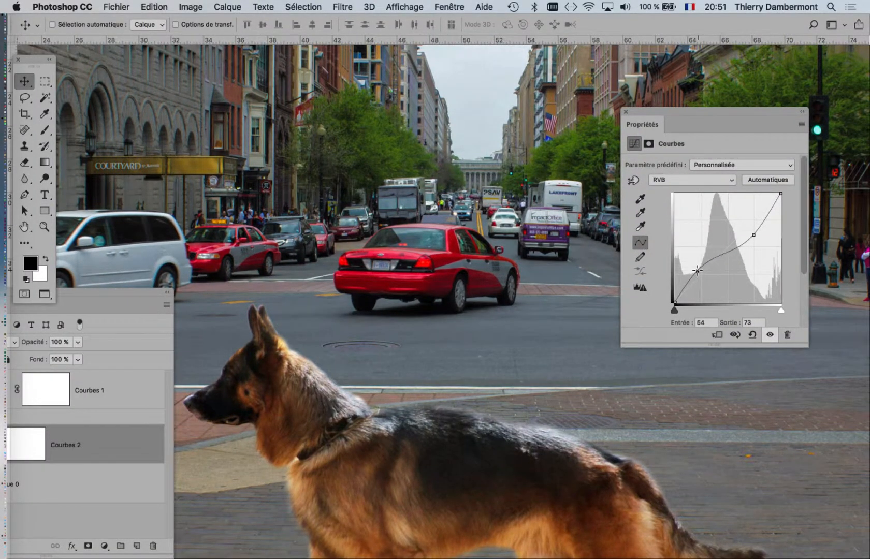
drag(753, 235, 753, 228)
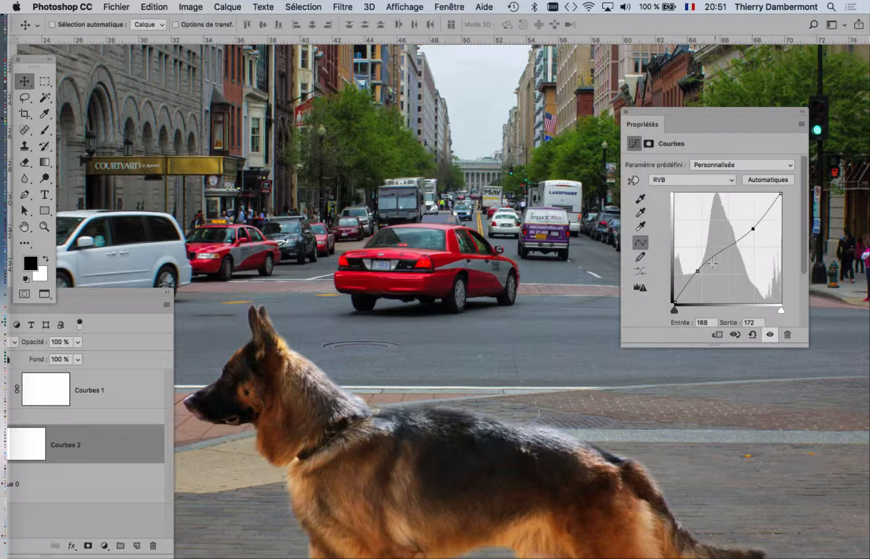
drag(698, 271, 698, 270)
scroll(518, 284, down, 5)
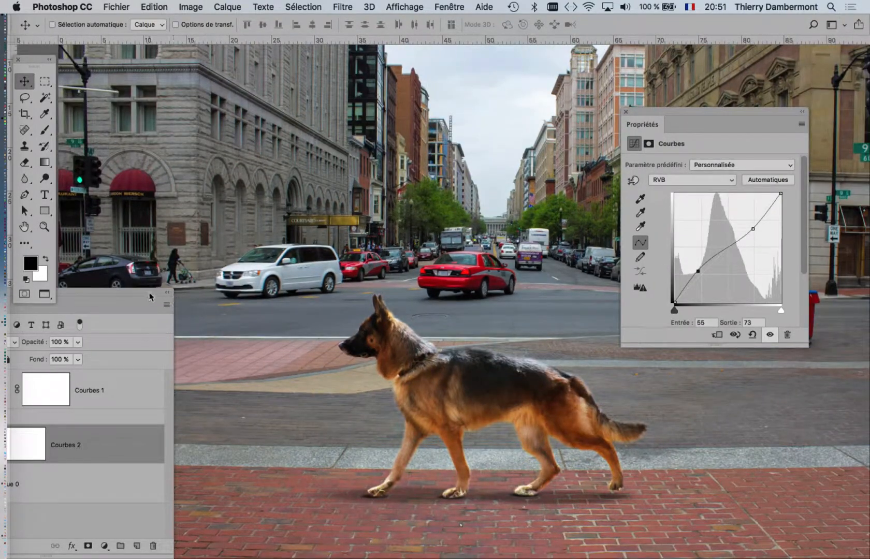
Bring the whole layer list into view and open the curve of Courbes 1, the adjustment clipped to the dog's Groupe 1.
drag(151, 293, 313, 219)
scroll(417, 348, up, 2)
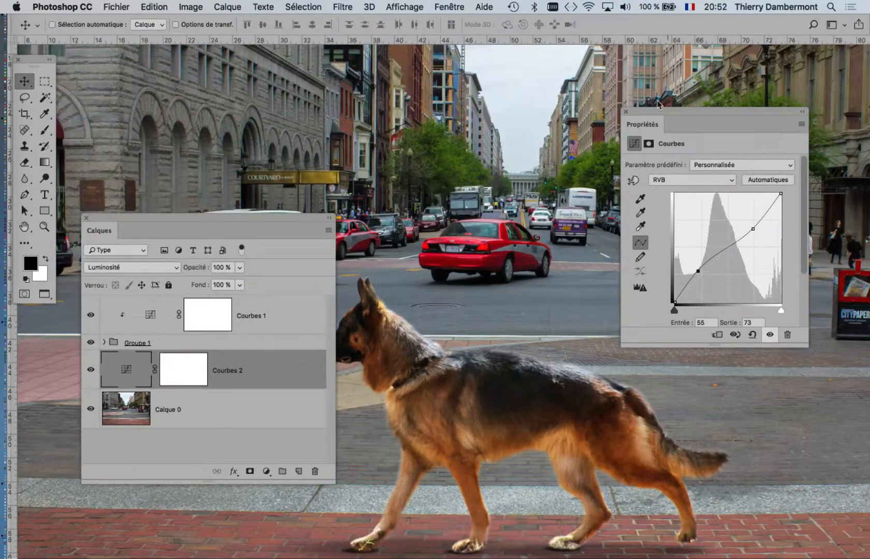
drag(639, 114, 757, 110)
scroll(495, 217, down, 5)
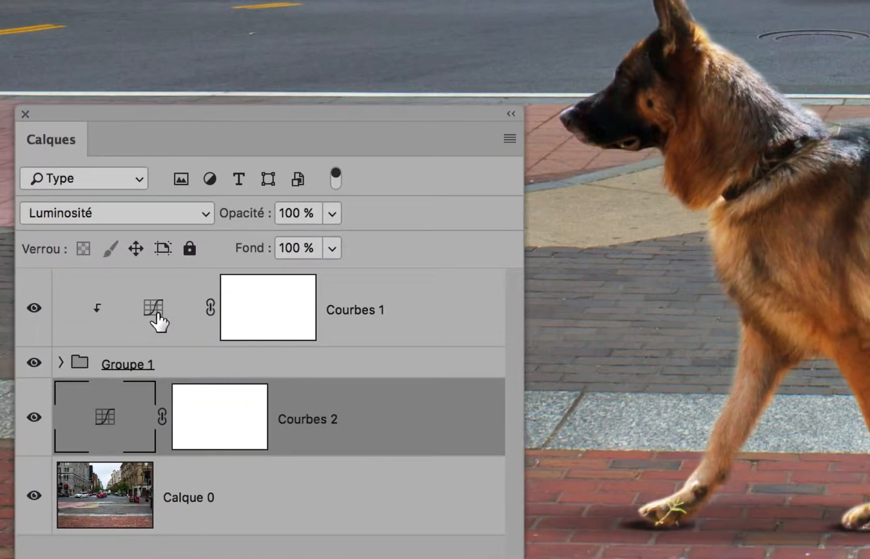
click(150, 315)
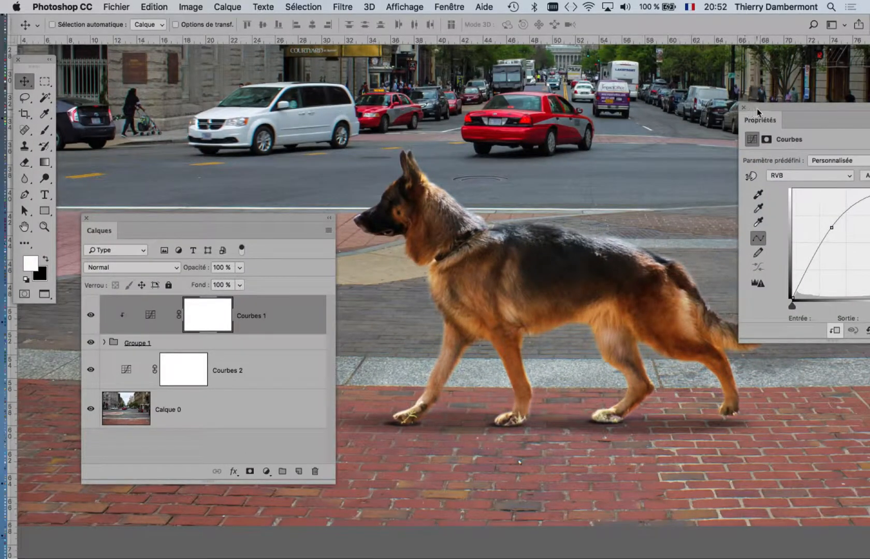
drag(757, 112, 584, 109)
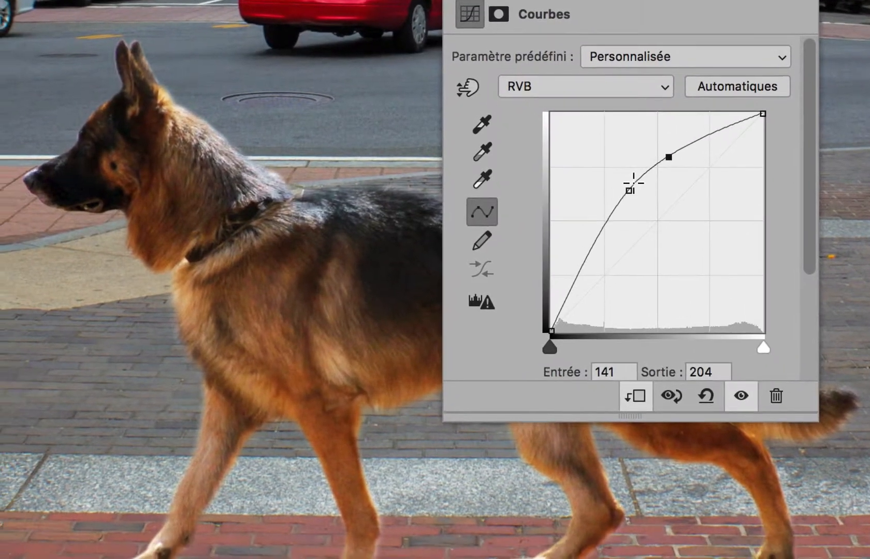
Reshape the Courbes 1 curve to brighten the dog, with points at input 131, output 202 and input 52, output 119.
drag(605, 205, 590, 274)
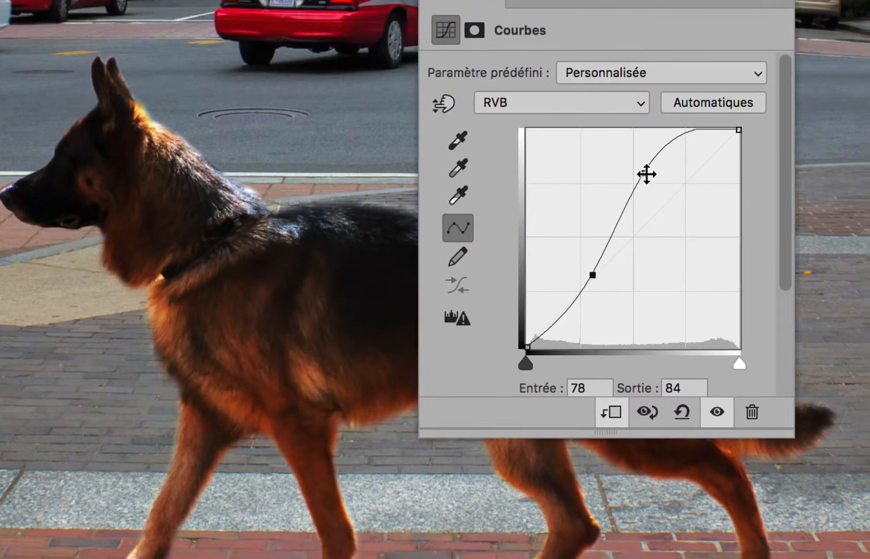
drag(648, 173, 604, 196)
click(597, 275)
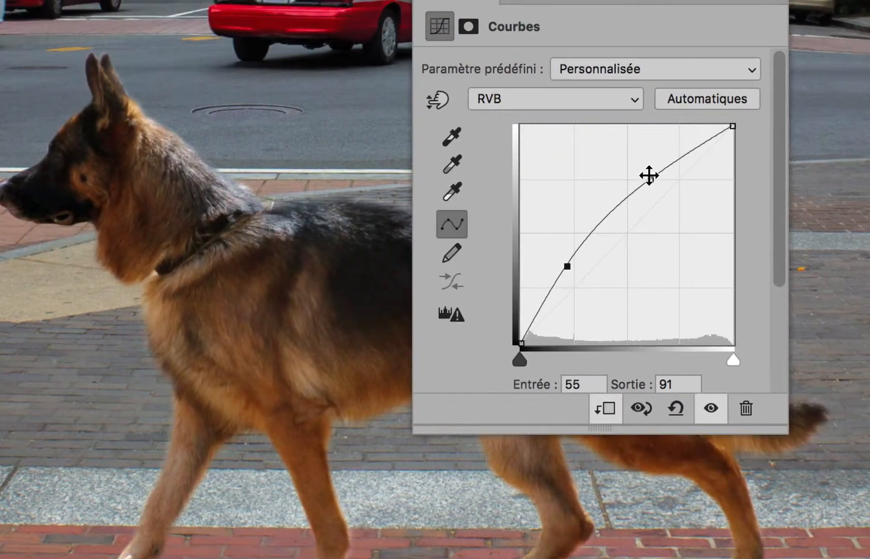
drag(649, 176, 629, 171)
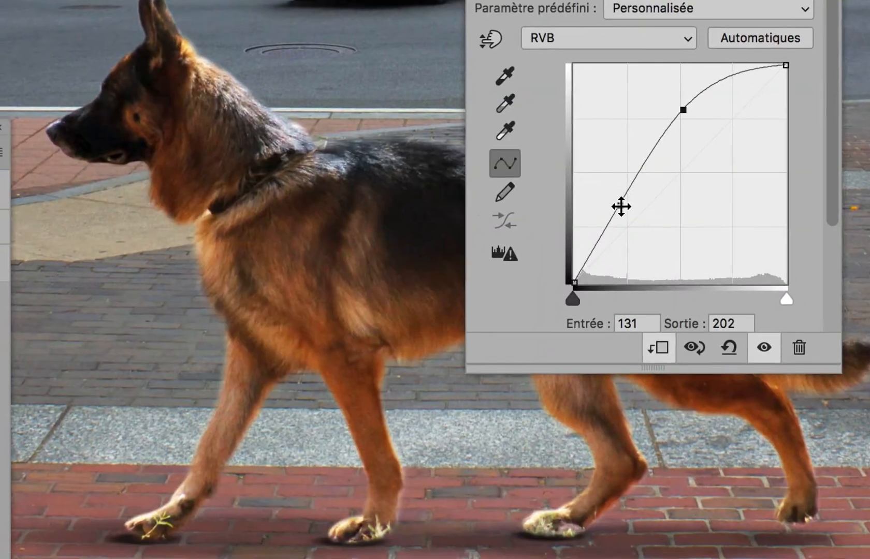
drag(581, 271, 578, 246)
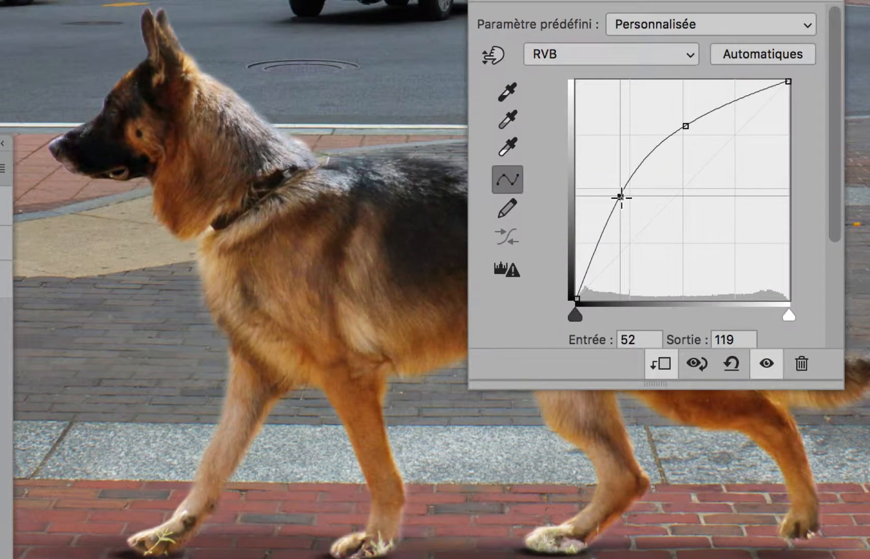
drag(621, 198, 620, 197)
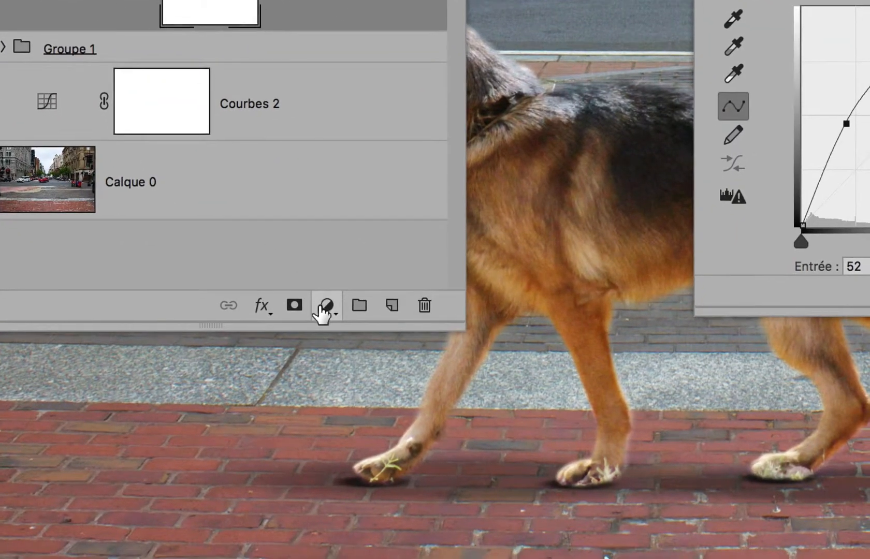
Add a Curves adjustment layer above Courbes 1 and clip it to the dog's Groupe 1.
click(323, 306)
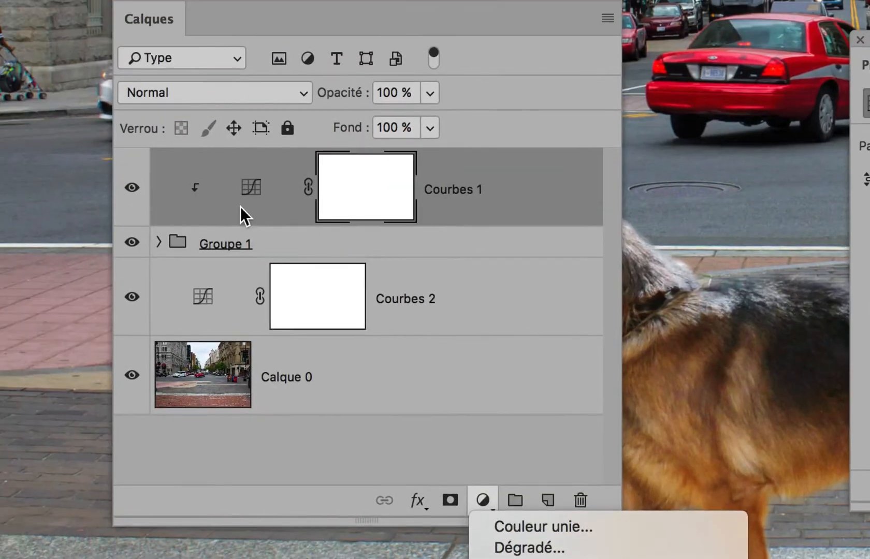
click(243, 205)
click(245, 204)
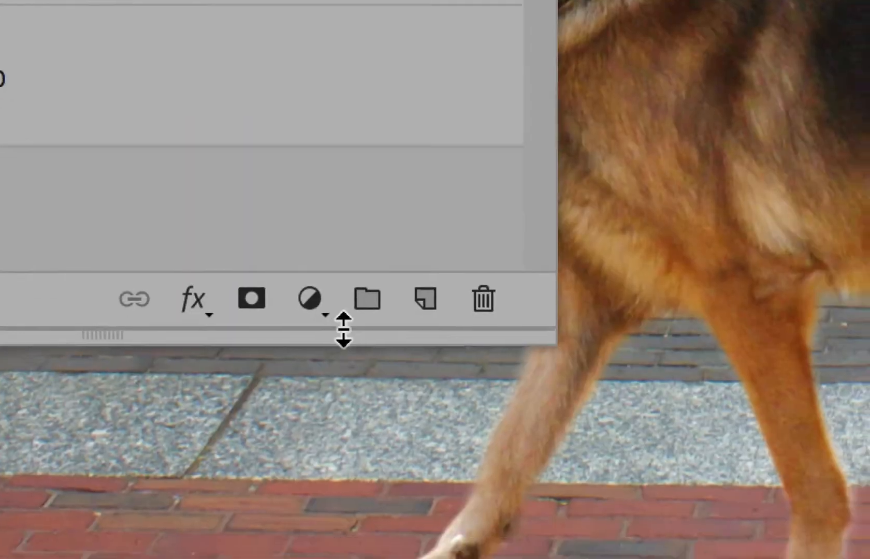
click(421, 437)
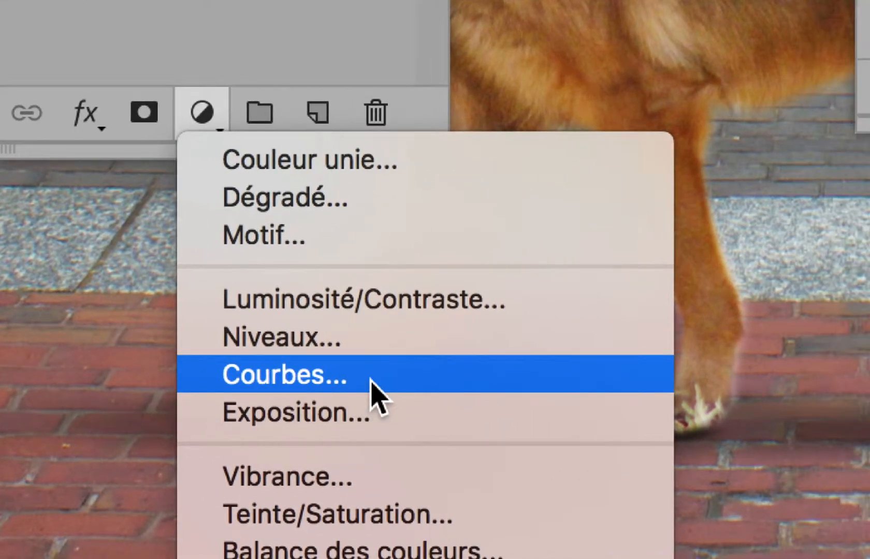
click(371, 382)
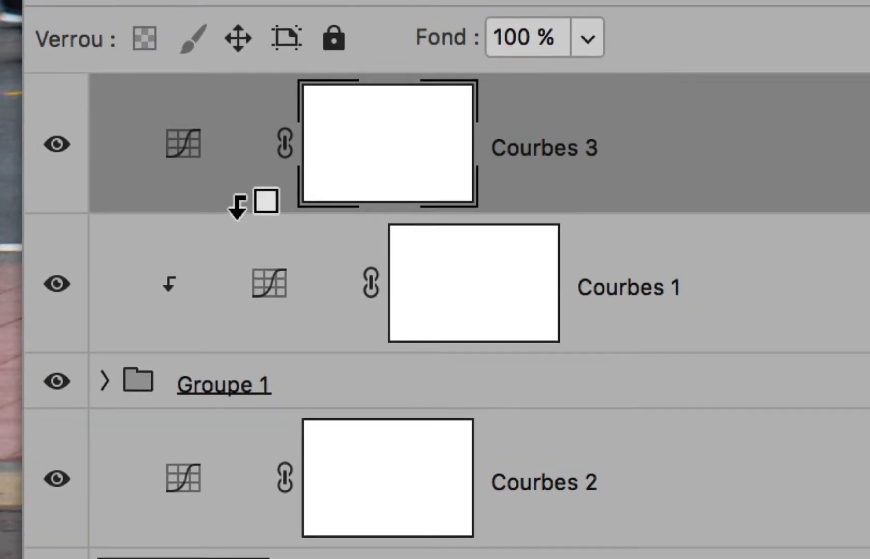
alt+click(237, 207)
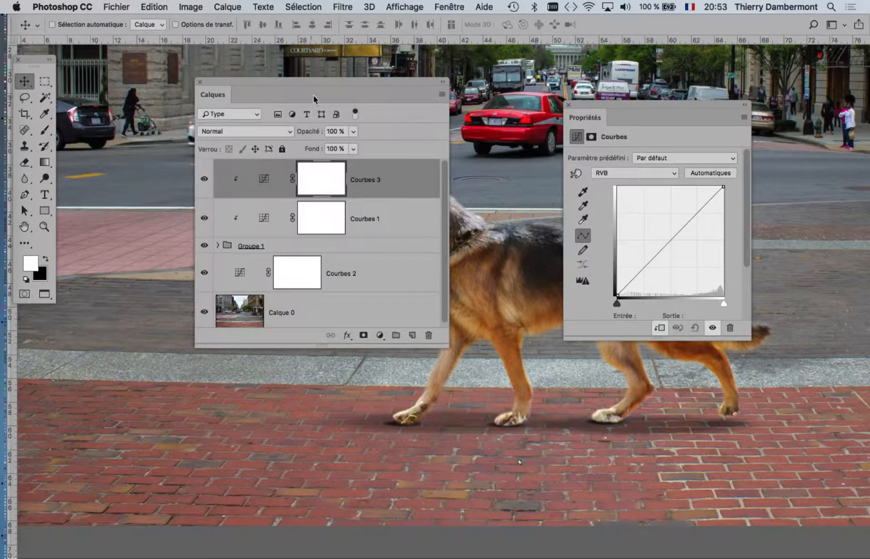
Uncover the dog and shape the Courbes 3 curve into a contrast S with a lowered shadow point and a raised highlight point.
drag(317, 98, 204, 292)
drag(598, 106, 621, 126)
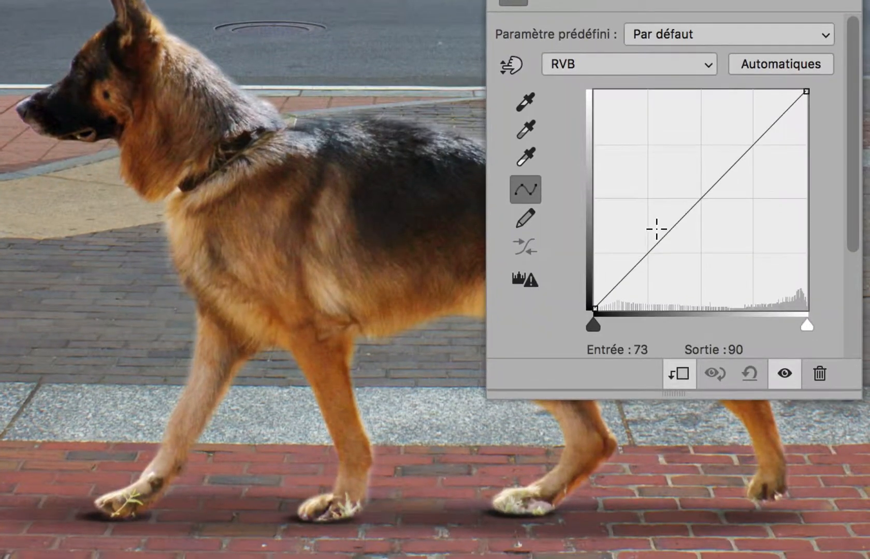
click(729, 433)
click(689, 202)
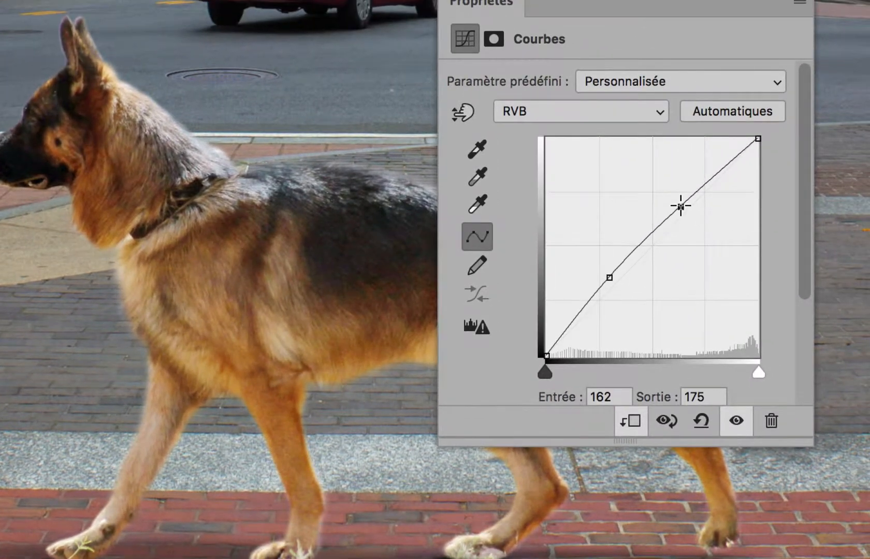
drag(688, 202, 689, 191)
drag(617, 272, 624, 284)
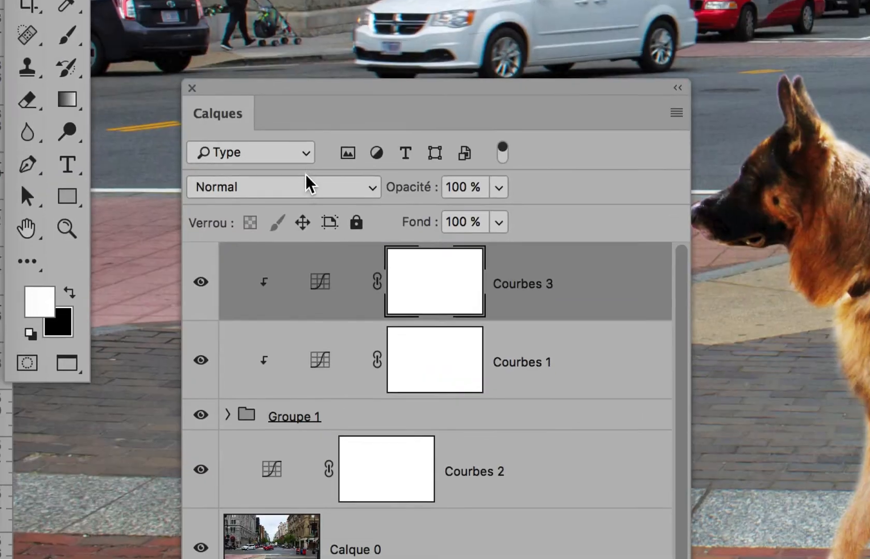
Set the blend mode of both Courbes 3 and Courbes 1 to Luminosité.
click(275, 246)
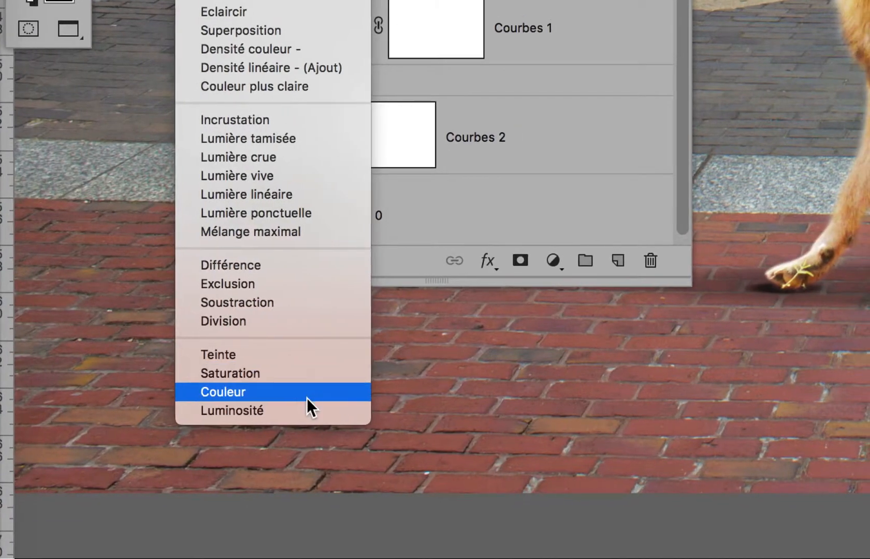
click(306, 403)
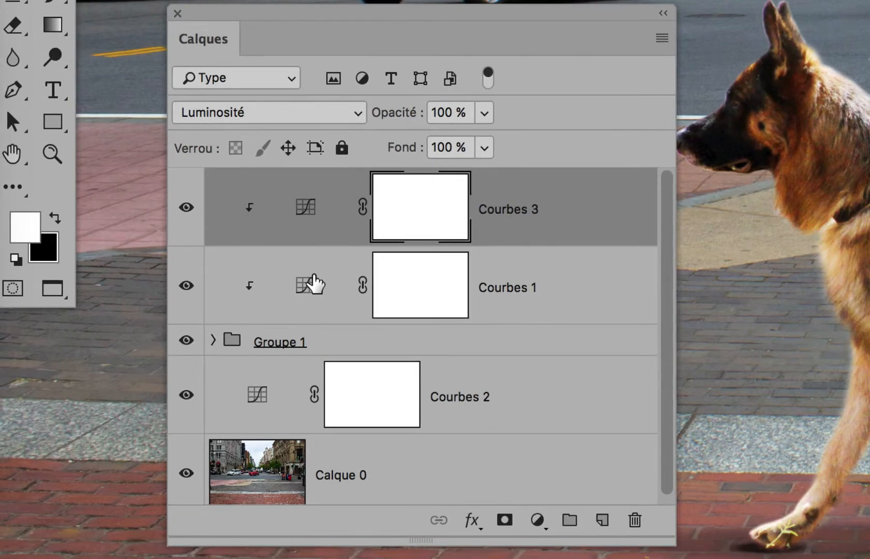
click(328, 25)
click(283, 112)
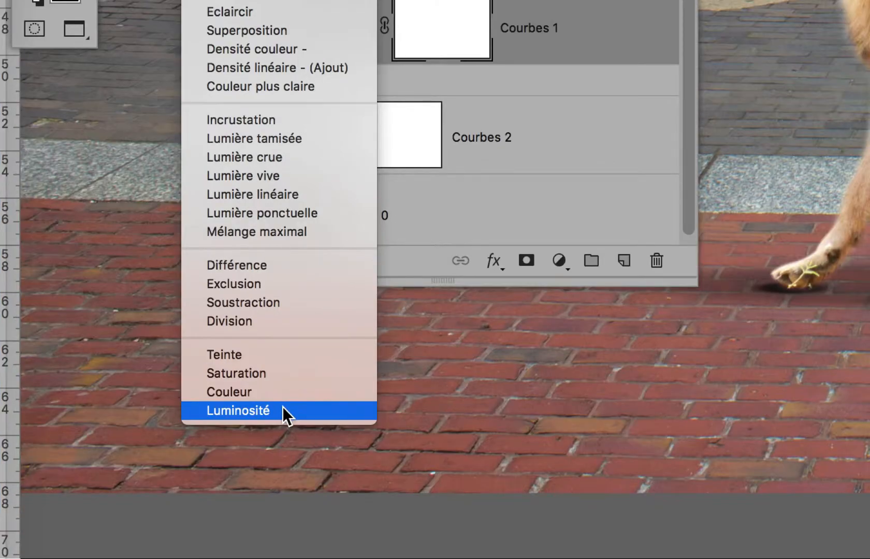
click(282, 409)
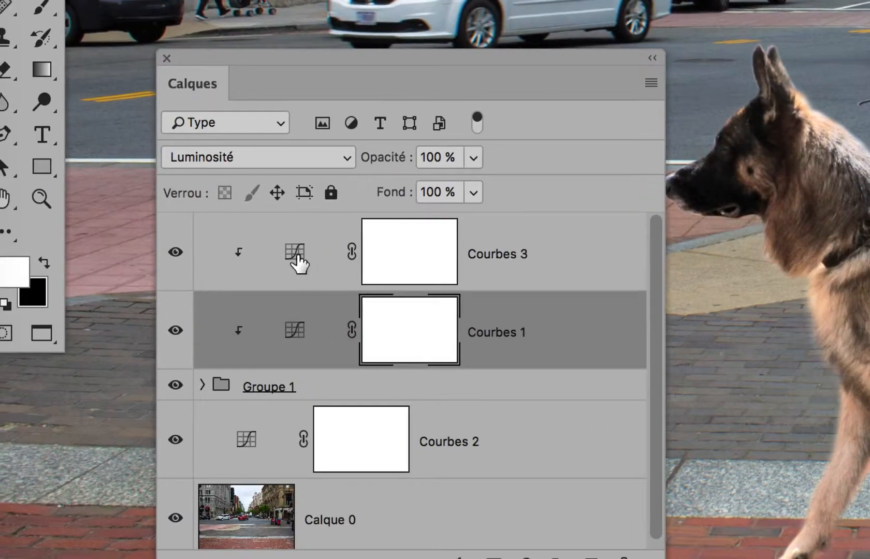
Soften the Courbes 3 curve with the shadow point at input 75, output 94 and the highlight point at input 175, output 173.
click(512, 264)
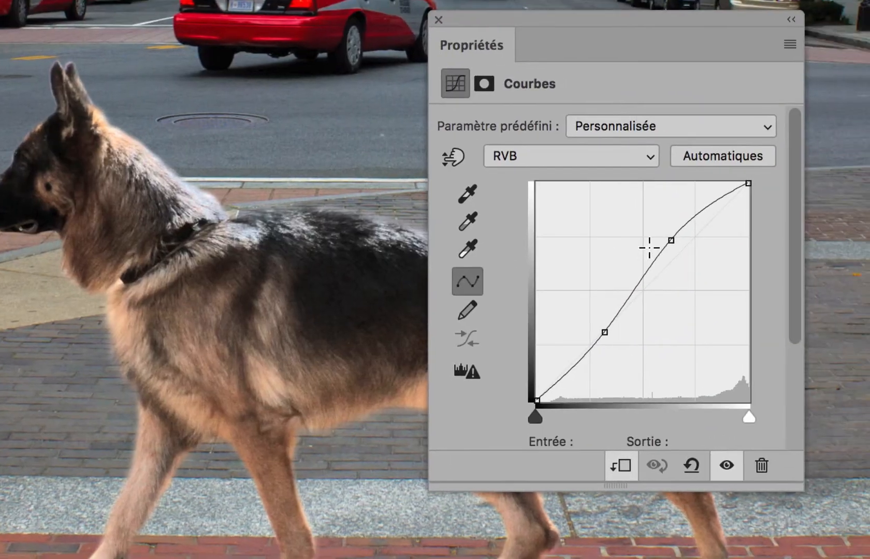
drag(671, 241, 669, 235)
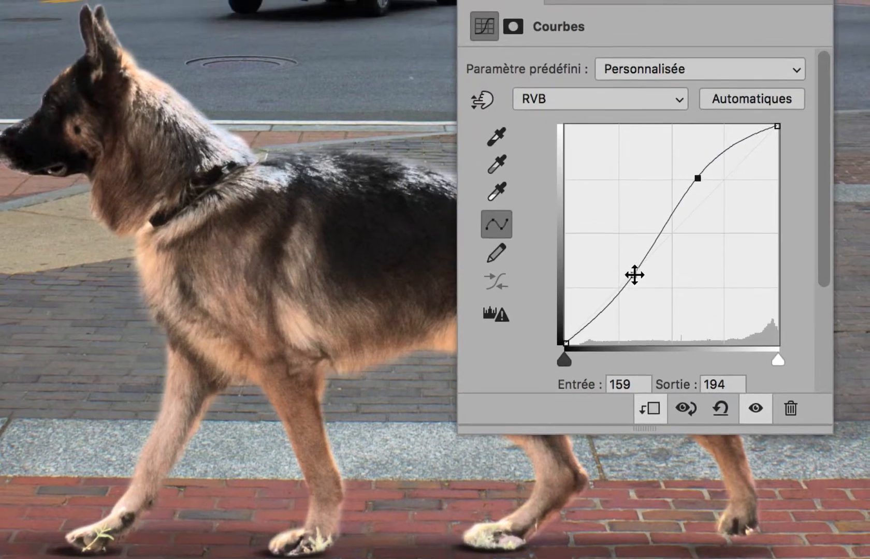
drag(592, 342, 598, 350)
mouse_move(635, 278)
mouse_down()
mouse_move(624, 261)
mouse_move(631, 269)
mouse_up()
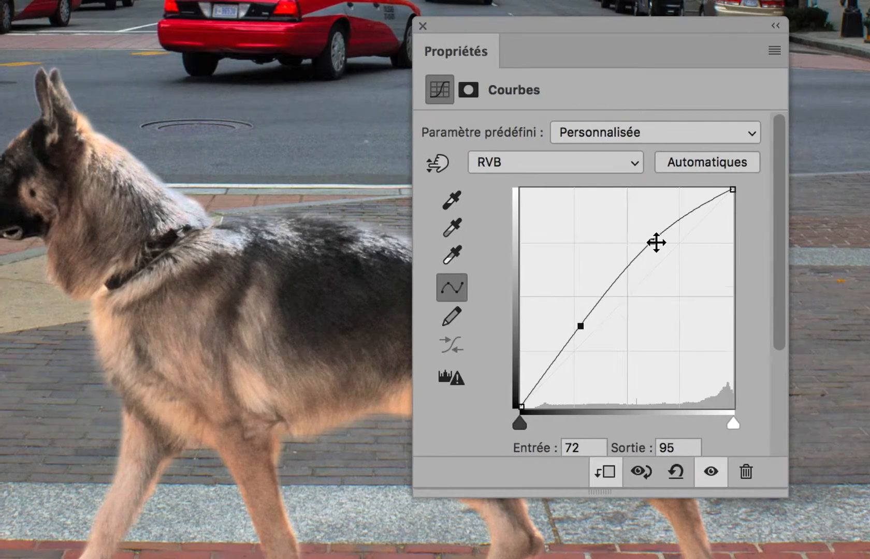
drag(707, 187, 717, 198)
drag(661, 248, 662, 252)
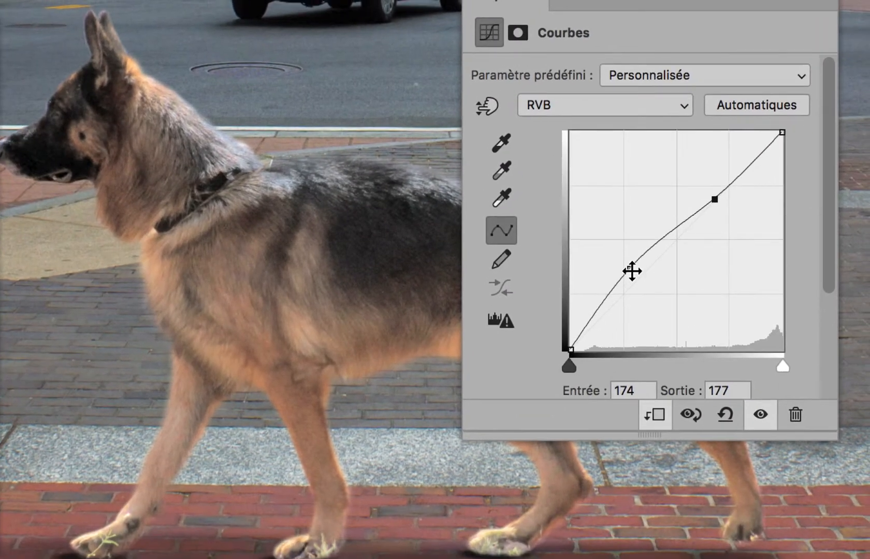
click(572, 315)
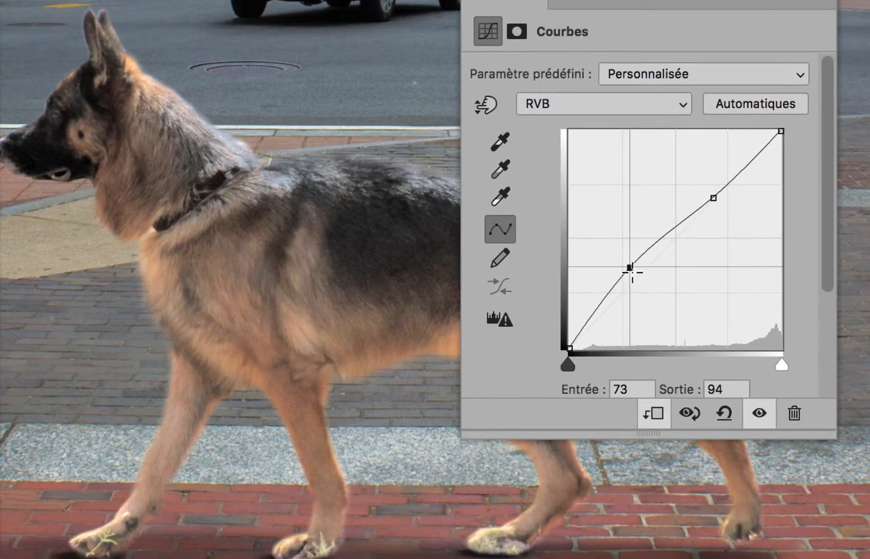
drag(632, 272, 632, 271)
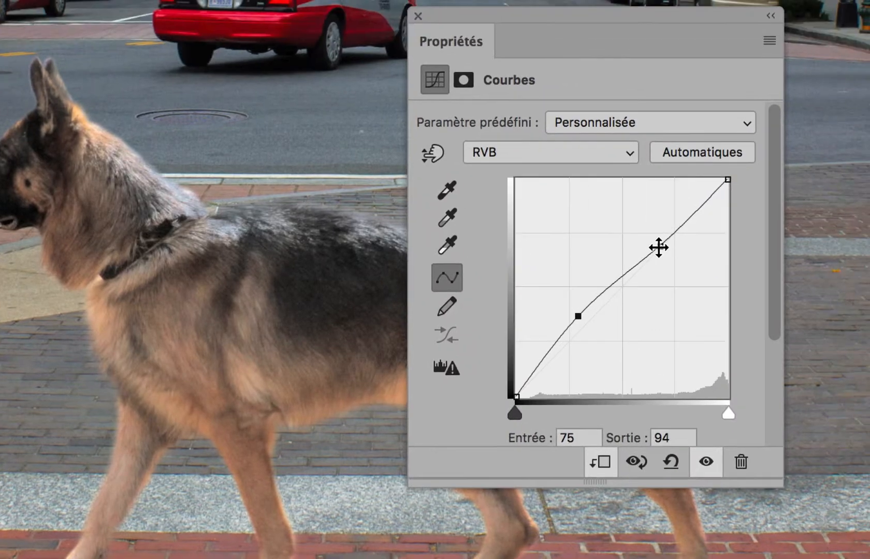
drag(712, 199, 713, 201)
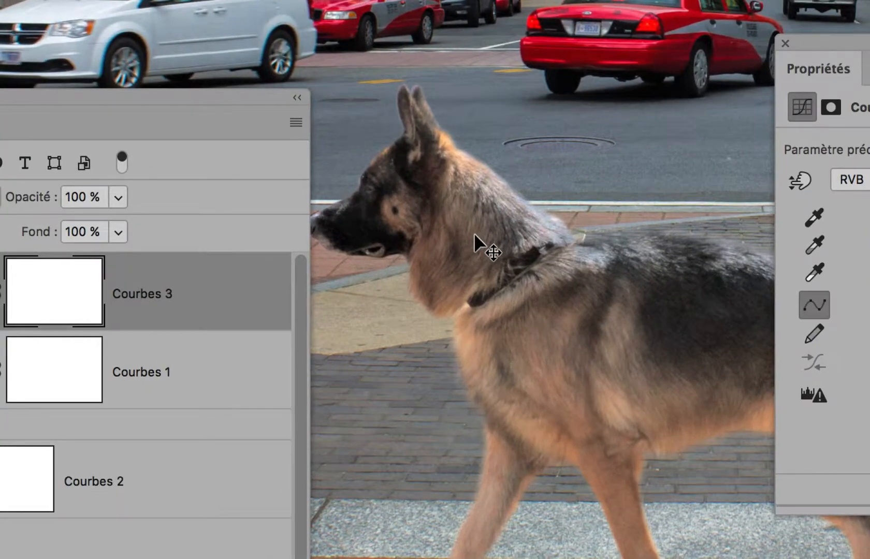
Uncover the whole composition and save it as washington-DC-street-view-02.psd in Photoshop format with layers and maximised compatibility.
scroll(475, 235, down, 5)
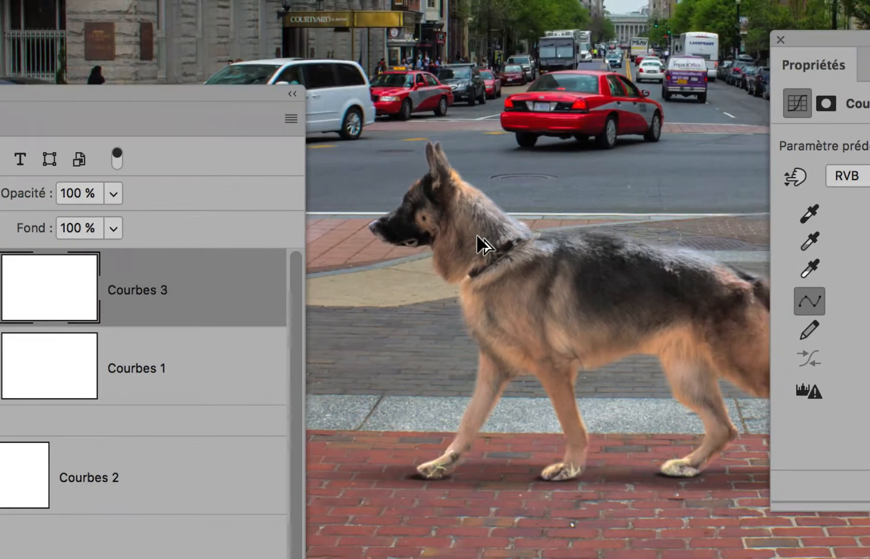
scroll(476, 236, down, 3)
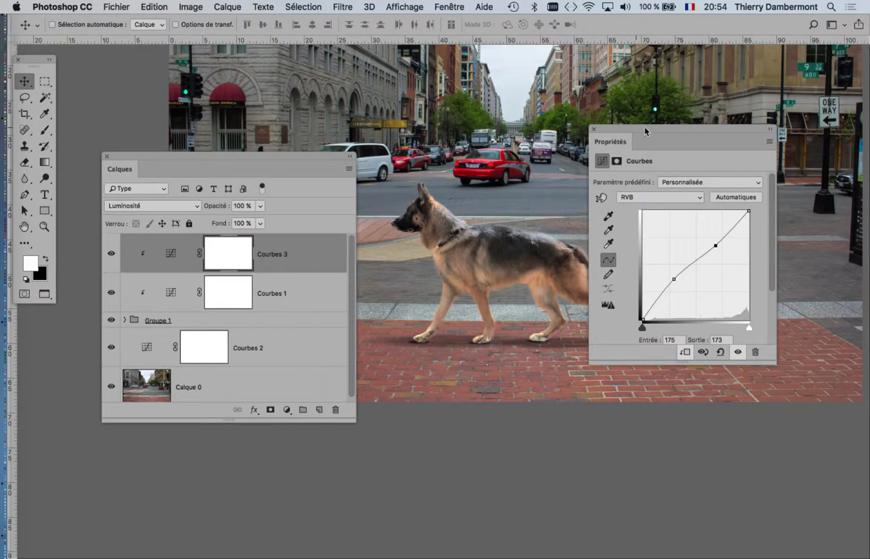
drag(644, 130, 722, 127)
drag(304, 156, 260, 295)
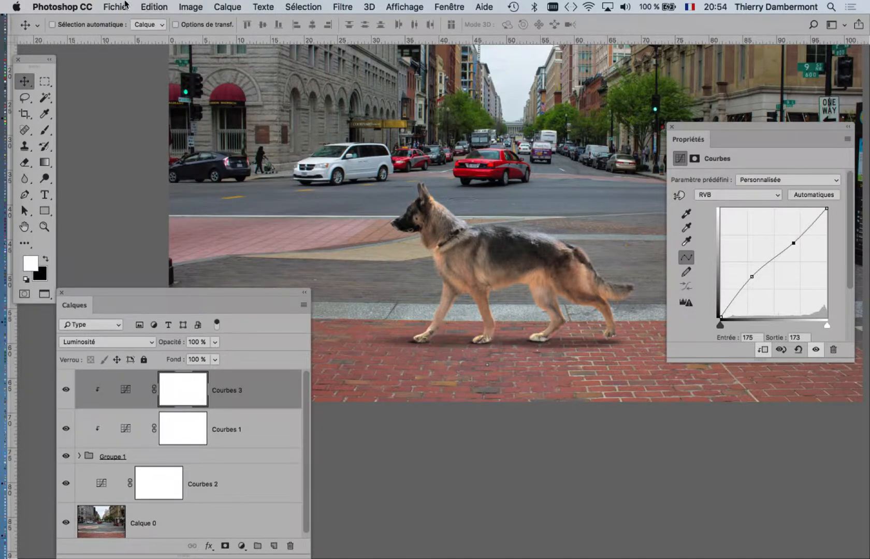
click(125, 6)
click(179, 136)
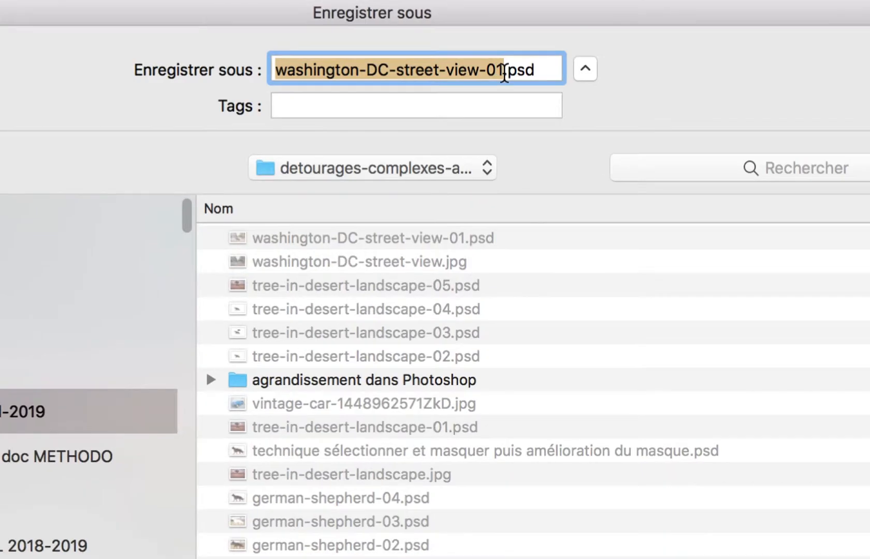
click(502, 72)
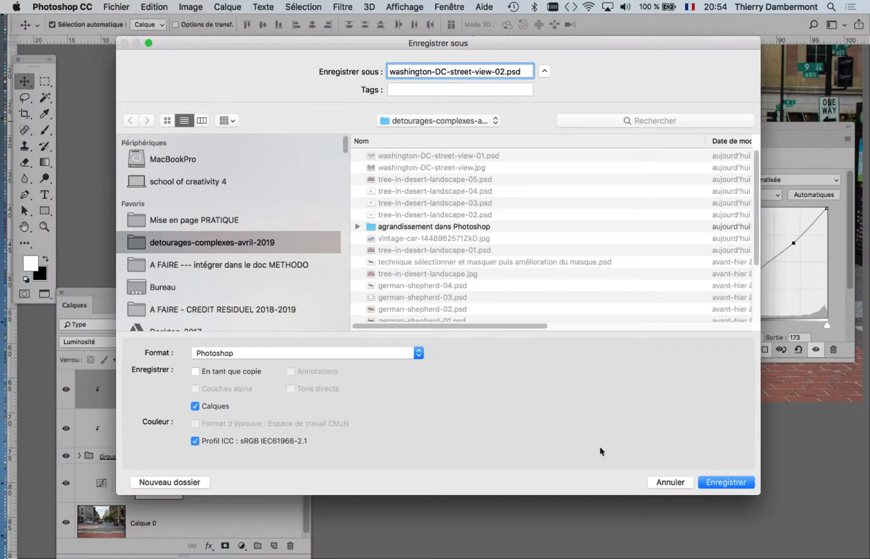
click(723, 482)
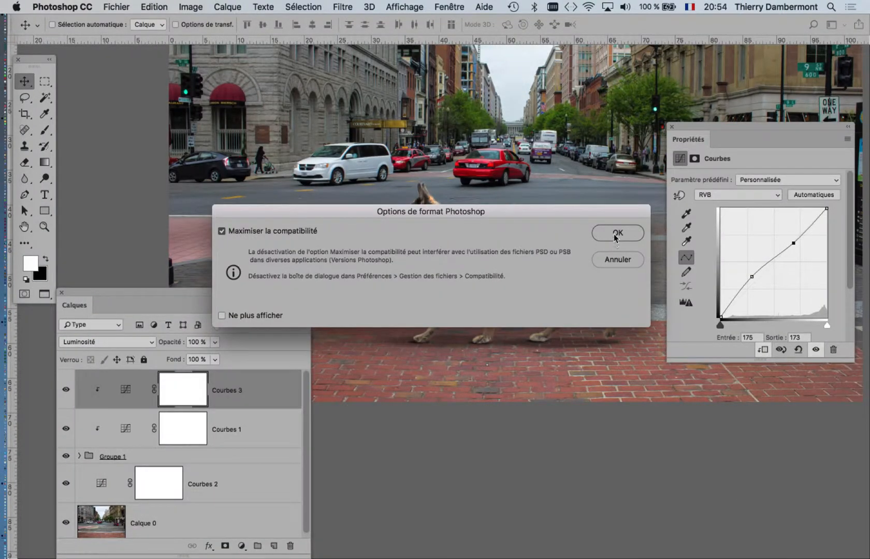
click(616, 234)
Rename the Courbes 1 layer as lum and the Courbes 3 layer as contrast.
drag(288, 297, 322, 158)
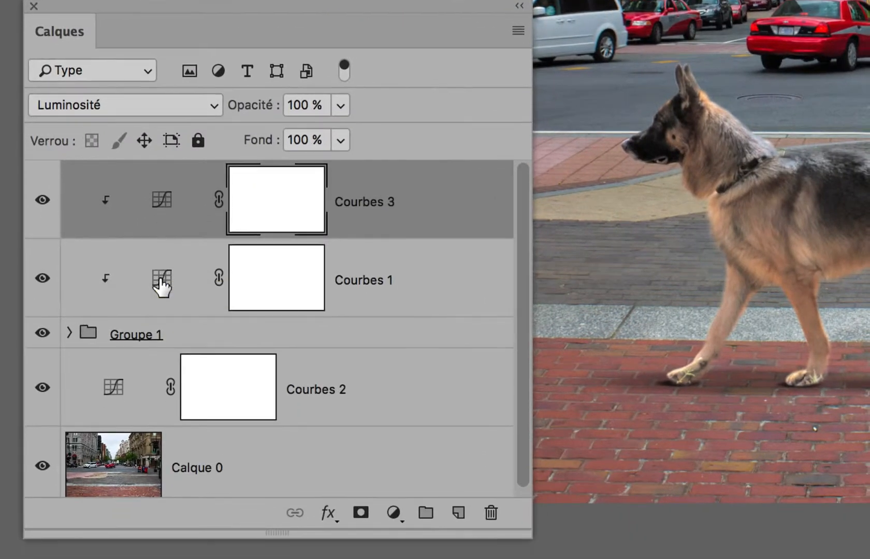
click(170, 326)
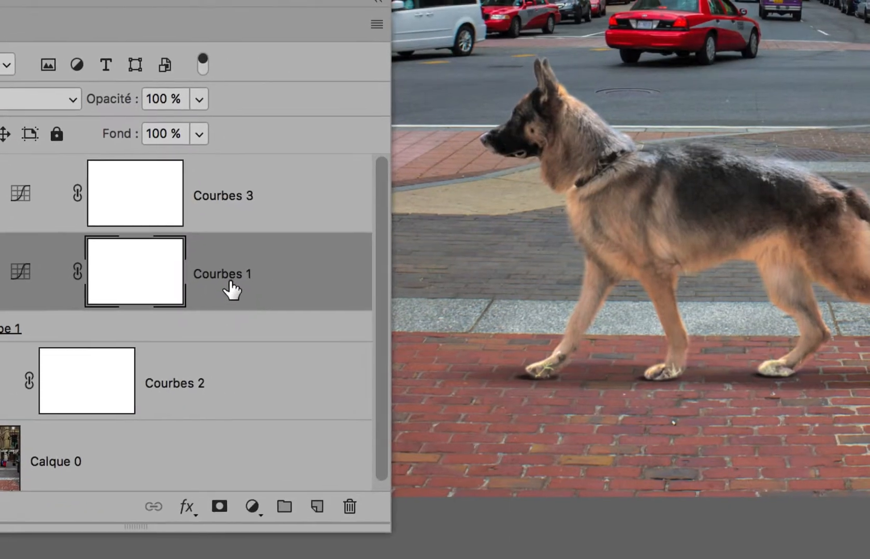
double_click(360, 278)
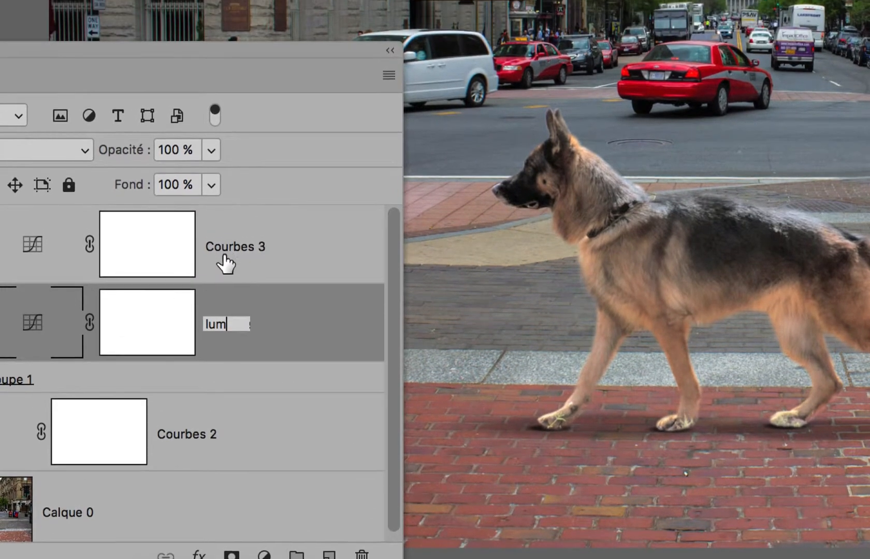
click(209, 207)
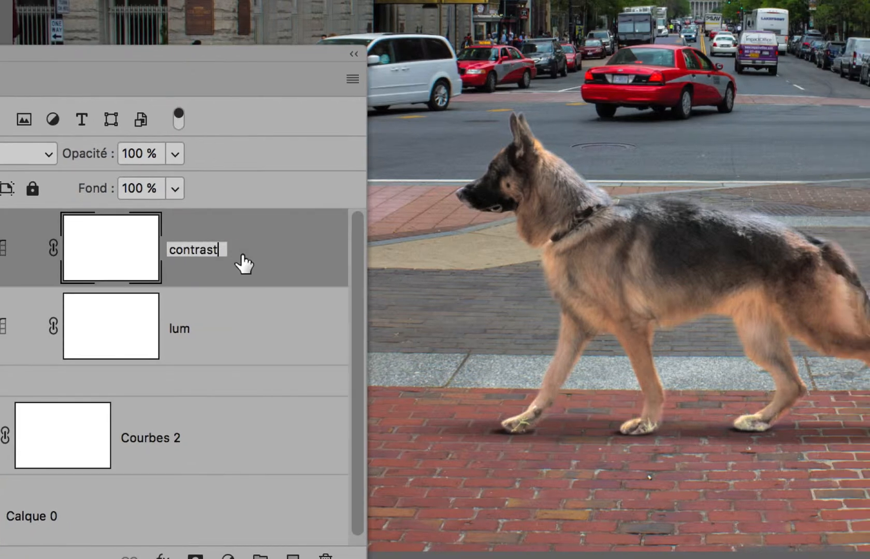
click(280, 265)
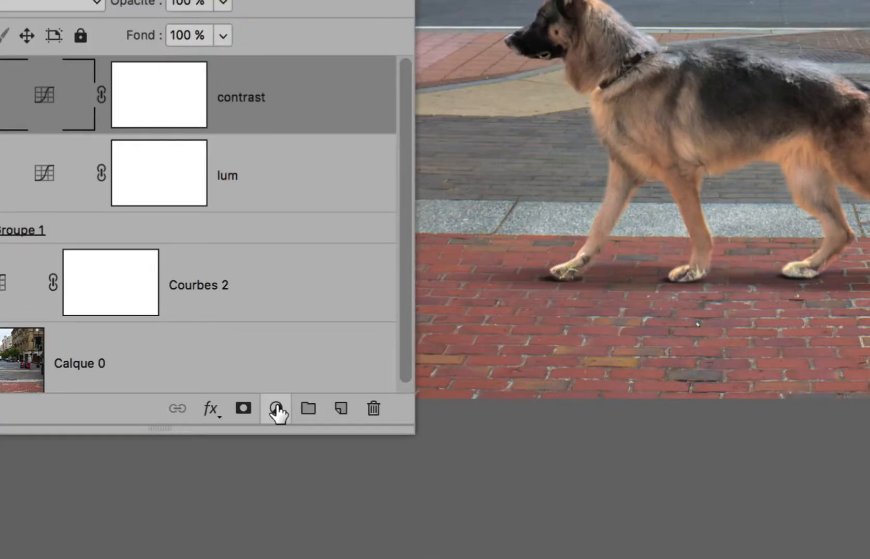
Add another Curves adjustment layer above contrast, clip it to the dog's group and name it couleur.
click(277, 407)
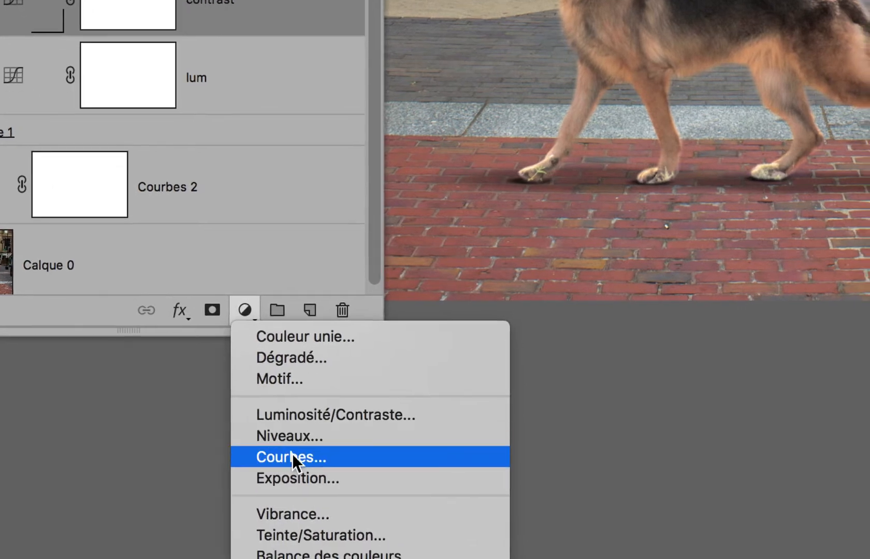
click(298, 483)
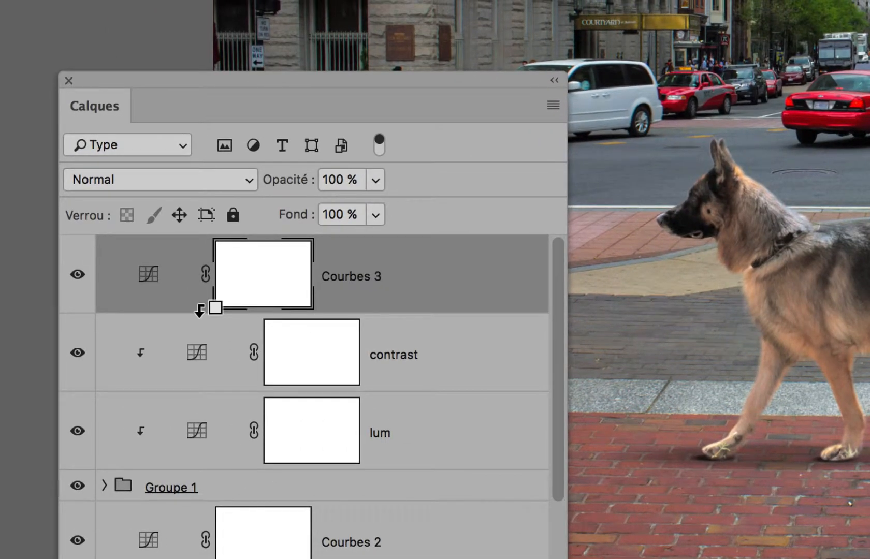
alt+click(199, 311)
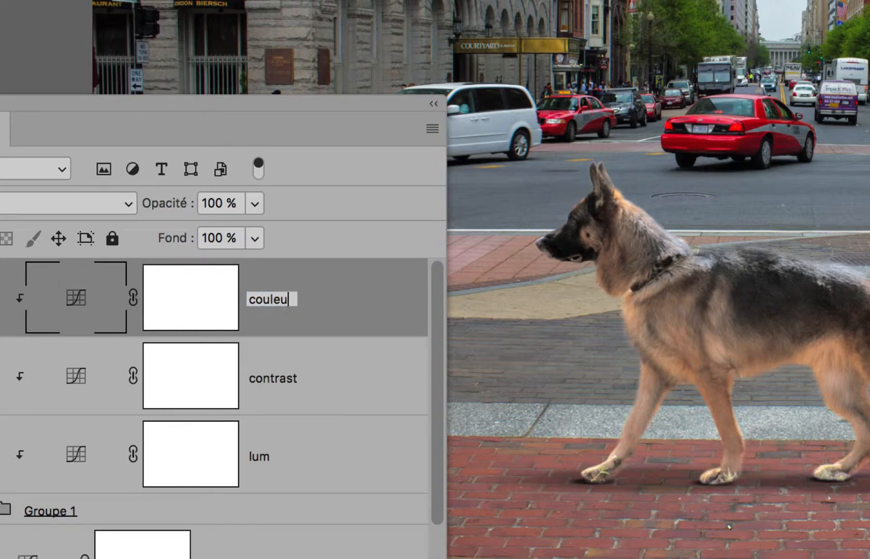
text(r)
key(Return)
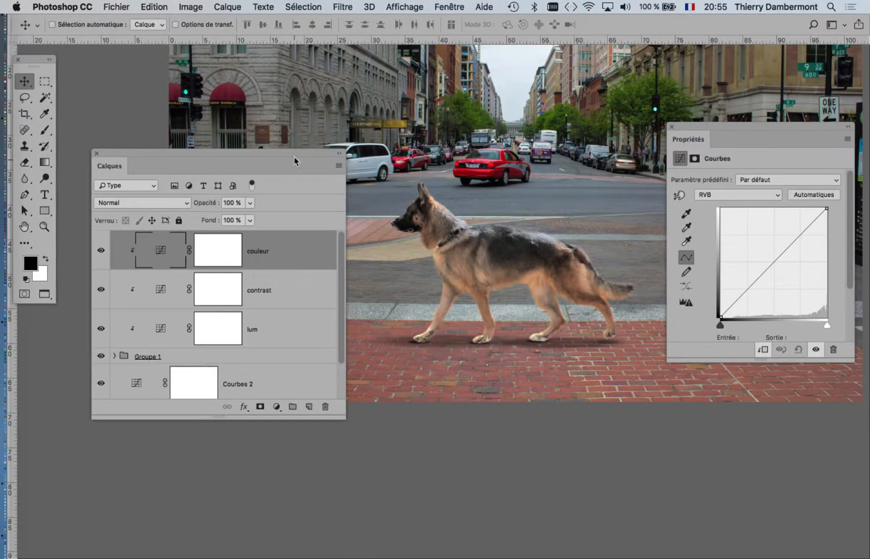
drag(295, 161, 150, 291)
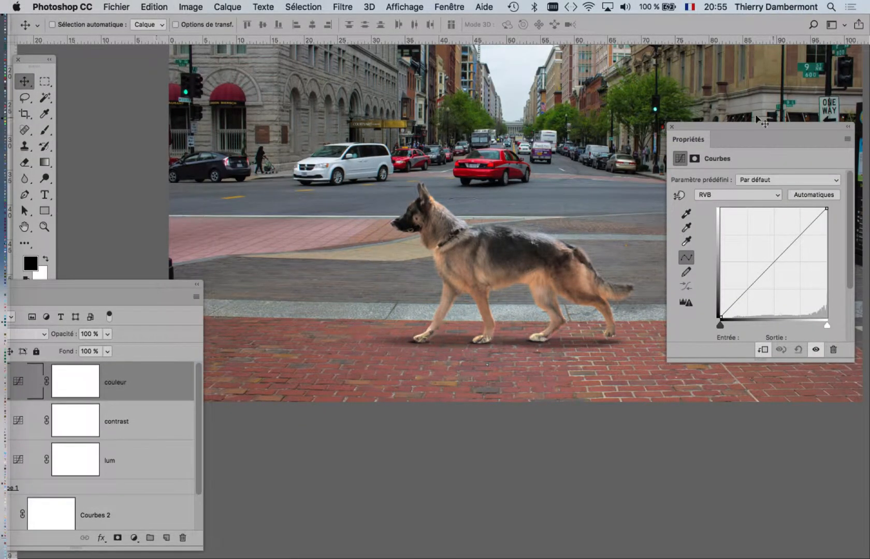
Examine the dog up close and cycle the couleur curve through its Rouge, Vert and Bleu channels.
scroll(316, 202, right, 5)
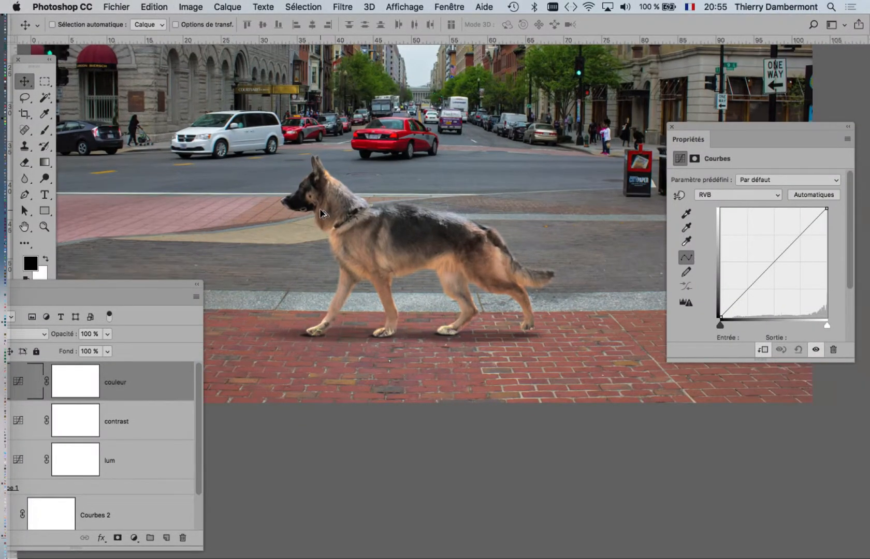
scroll(321, 212, up, 5)
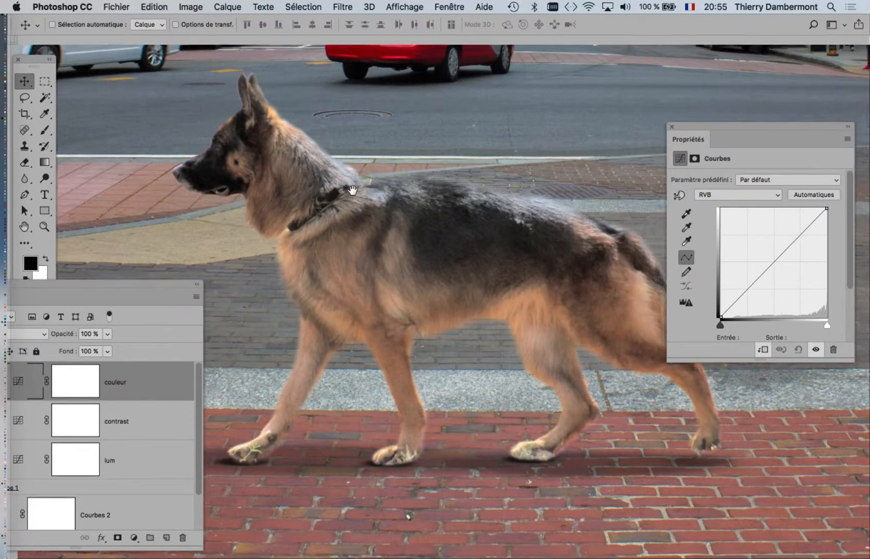
drag(352, 191, 346, 177)
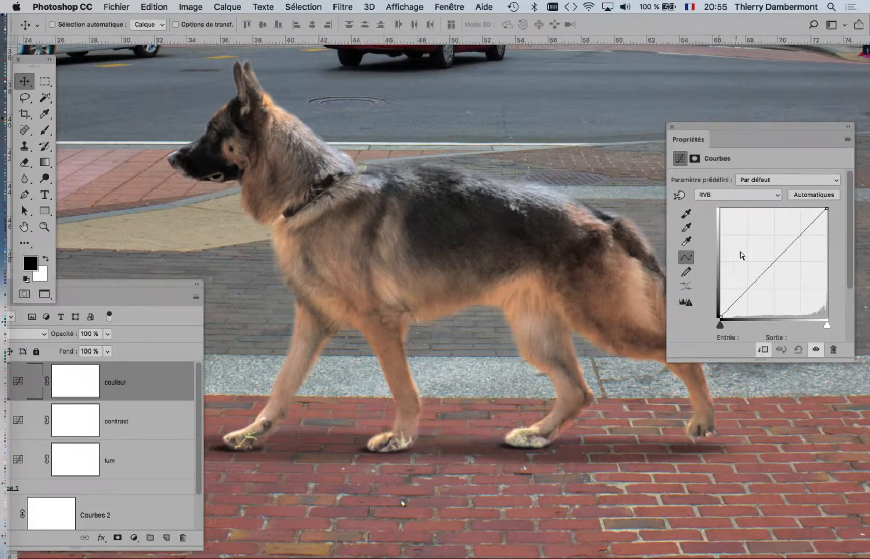
drag(708, 130, 590, 72)
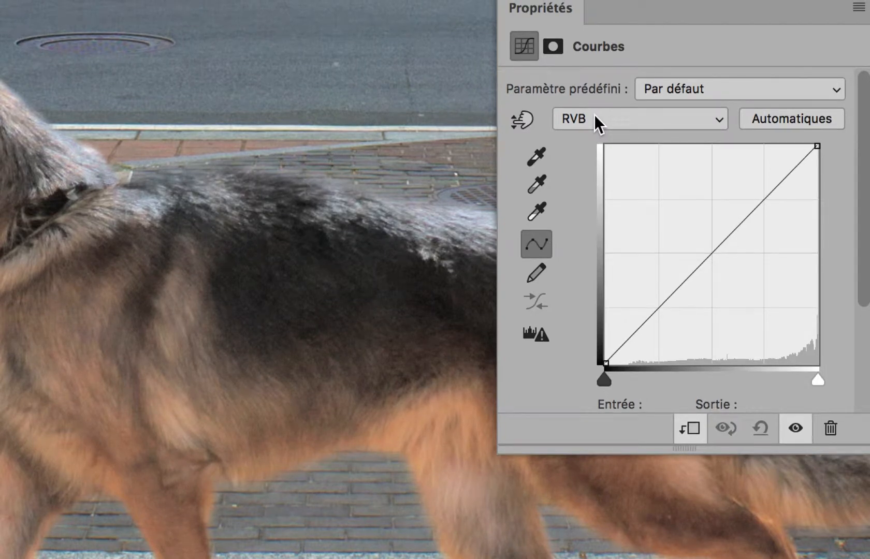
key(alt+3)
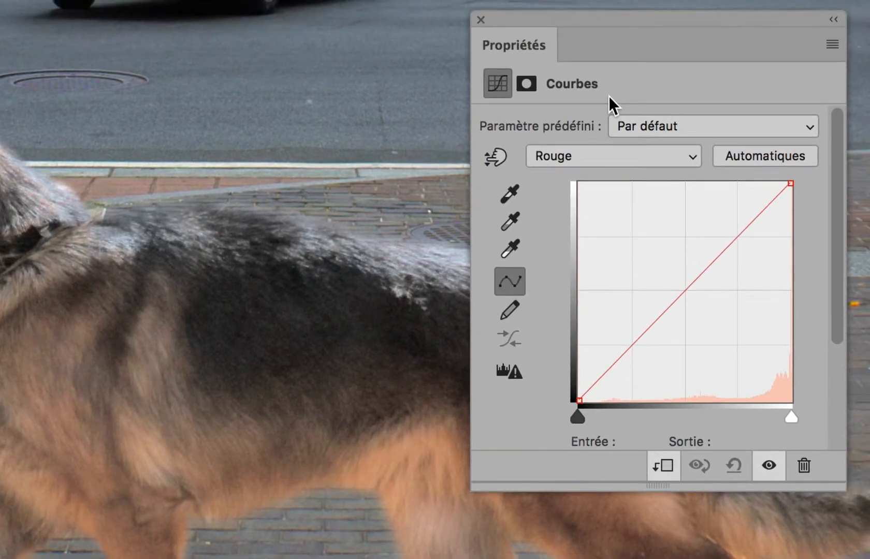
key(alt+5)
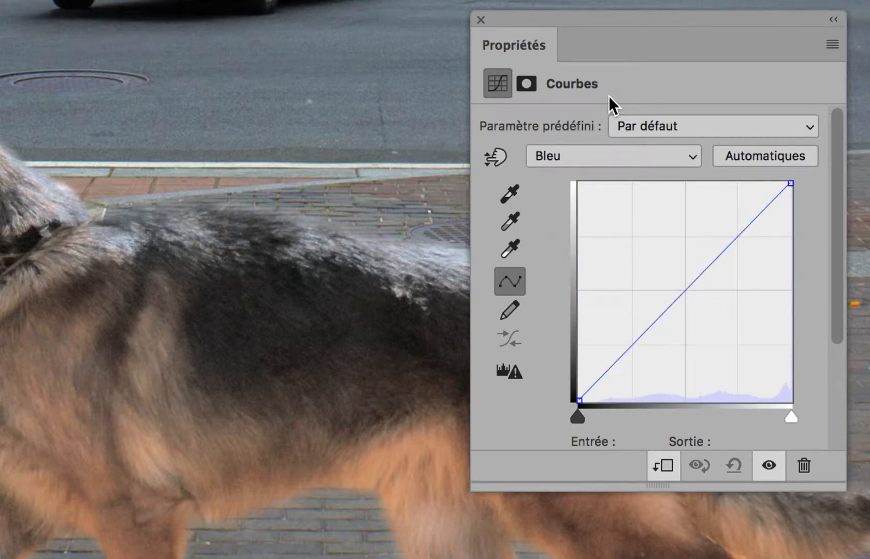
key(alt+3)
key(alt+4)
key(alt+5)
key(alt+4)
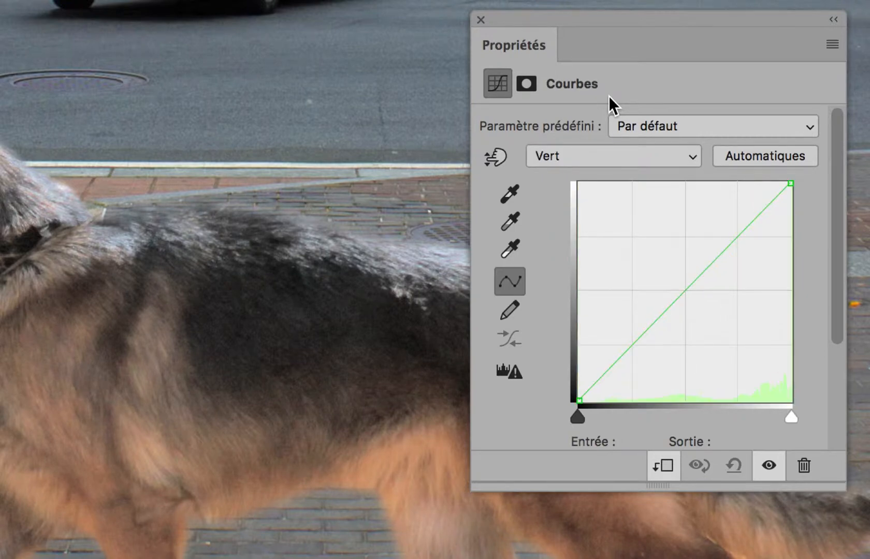
key(alt+5)
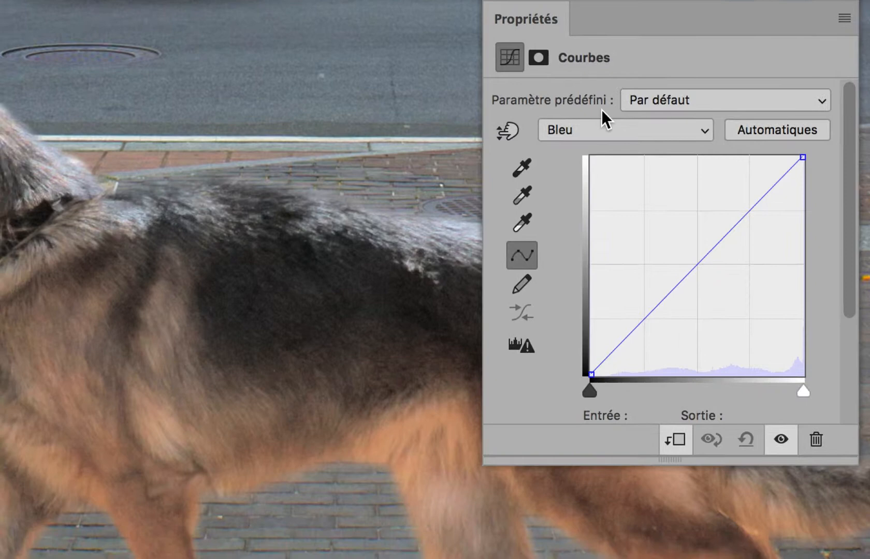
click(596, 158)
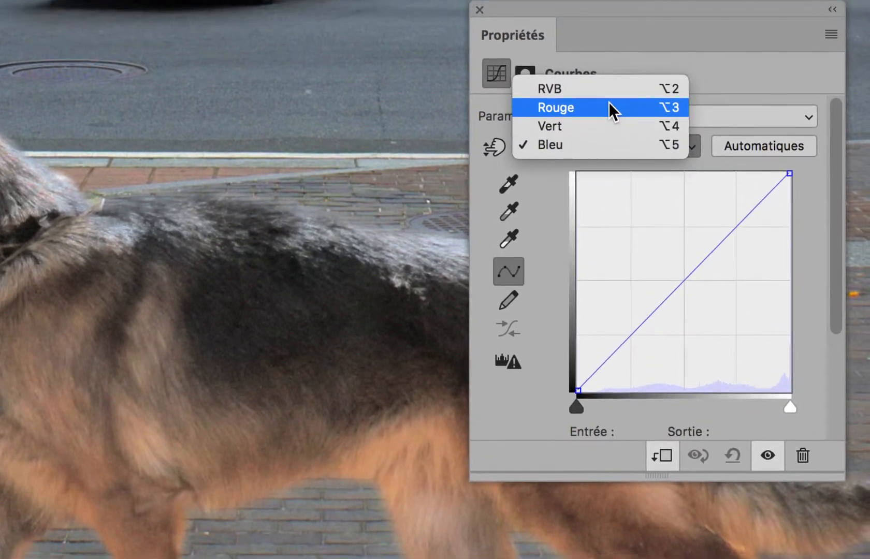
click(608, 103)
click(609, 132)
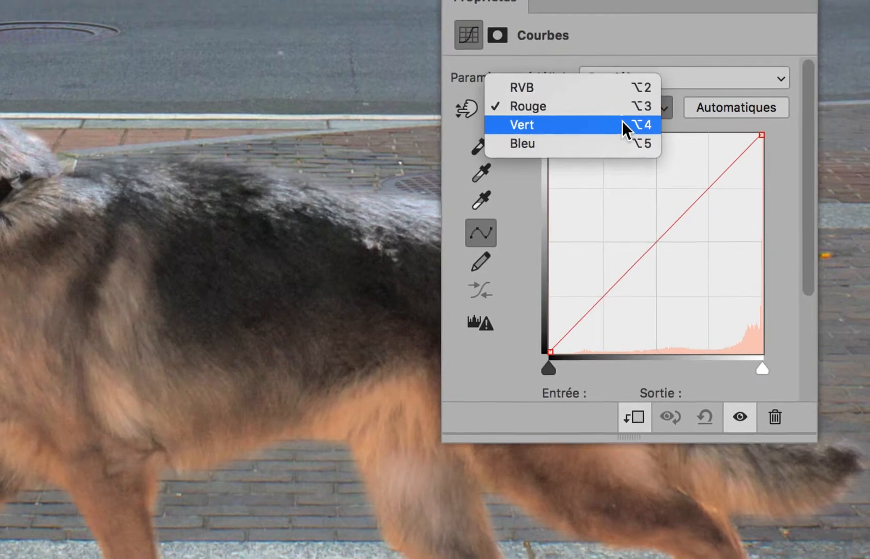
click(621, 124)
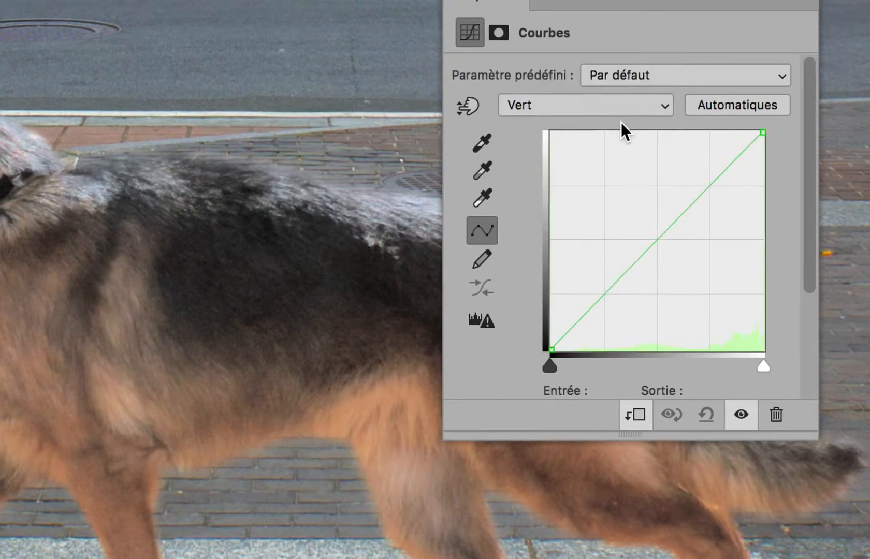
click(619, 107)
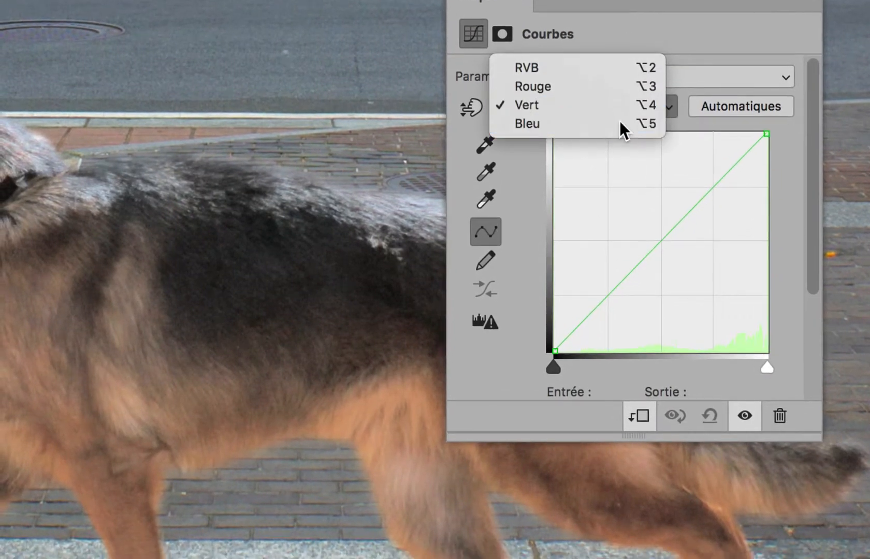
click(619, 121)
Bend the couleur layer's Rouge curve up to input 86, output 182, down to input 143, output 73, and settle it at input 123, output 118.
click(618, 106)
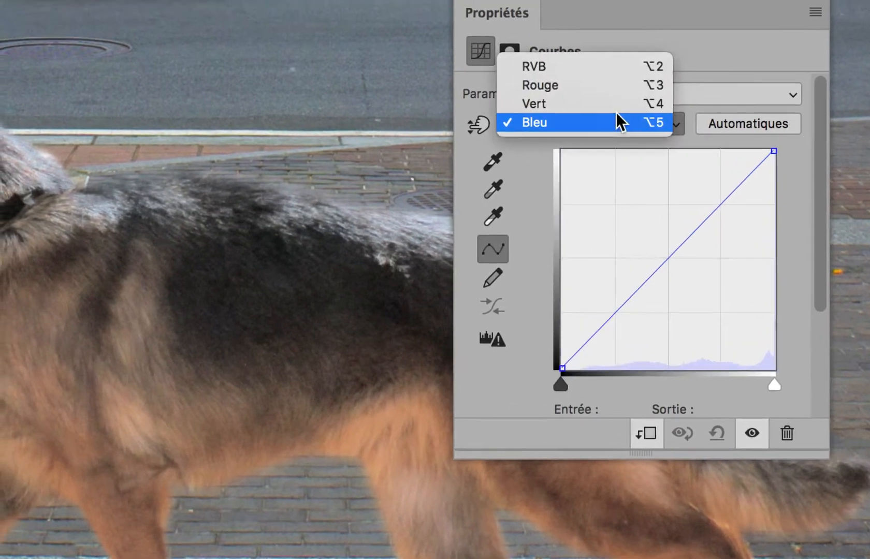
click(616, 87)
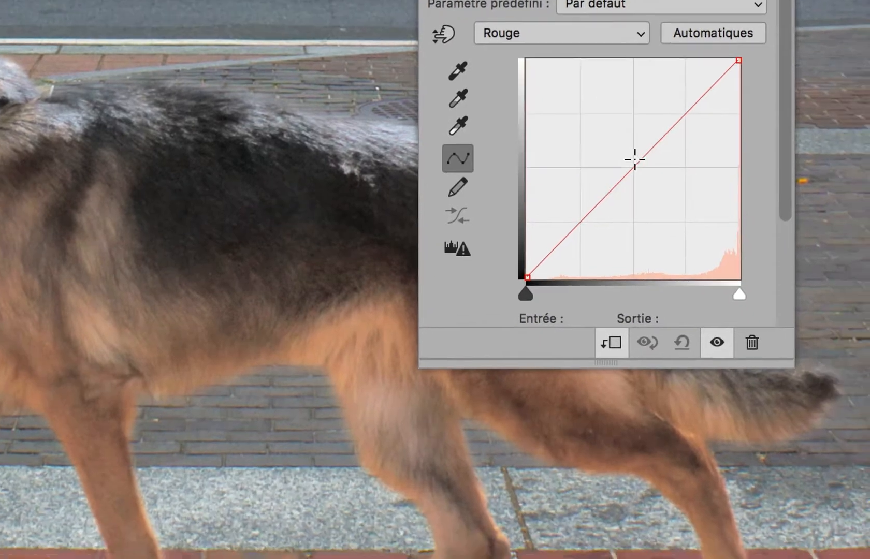
click(670, 270)
drag(633, 161, 600, 118)
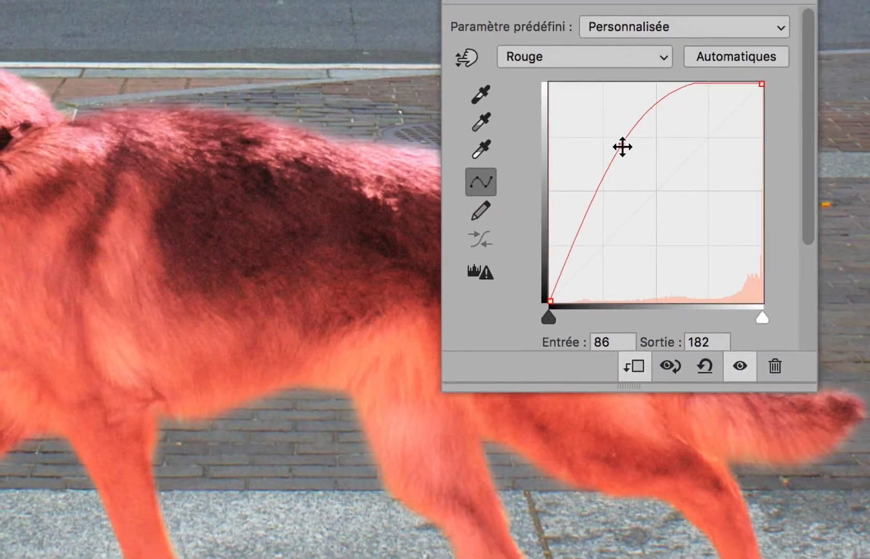
drag(622, 147, 669, 242)
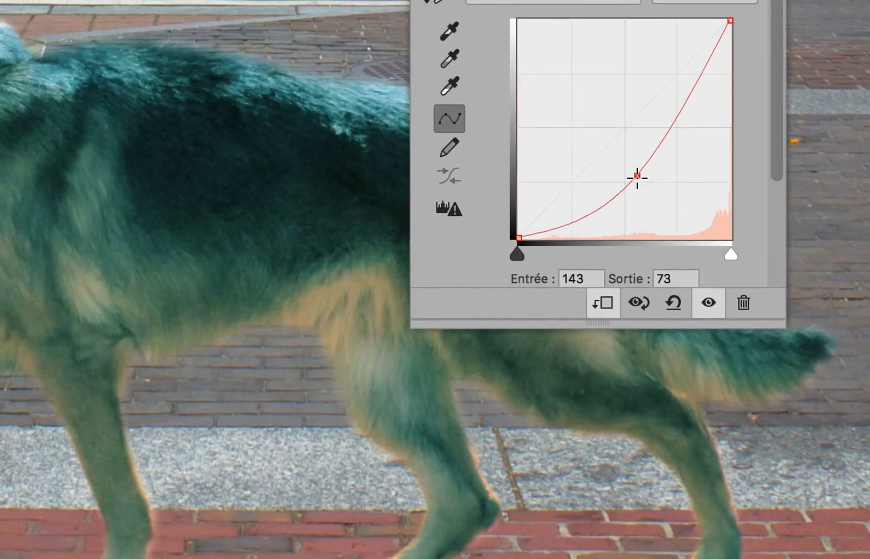
drag(638, 177, 631, 166)
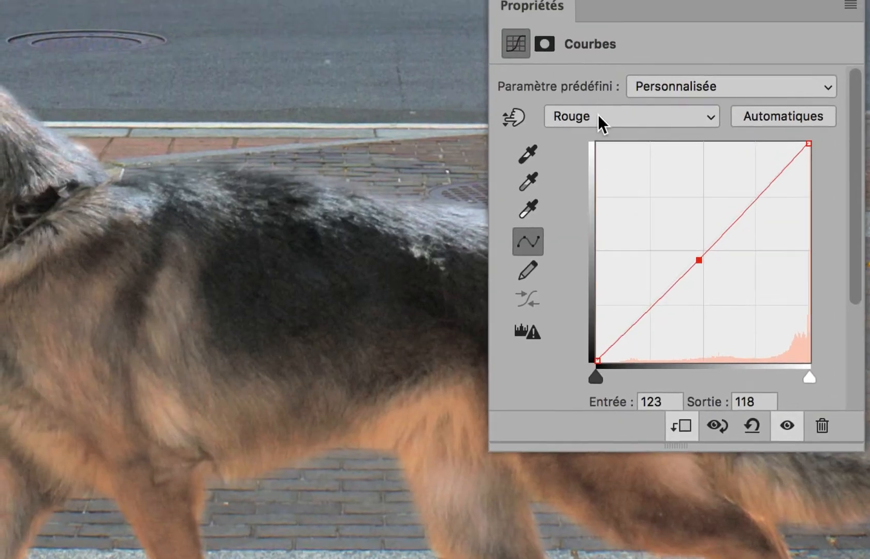
Pull the couleur layer's Vert curve down to input 136, output 49, and bring the point back to input 108, output 110.
click(539, 19)
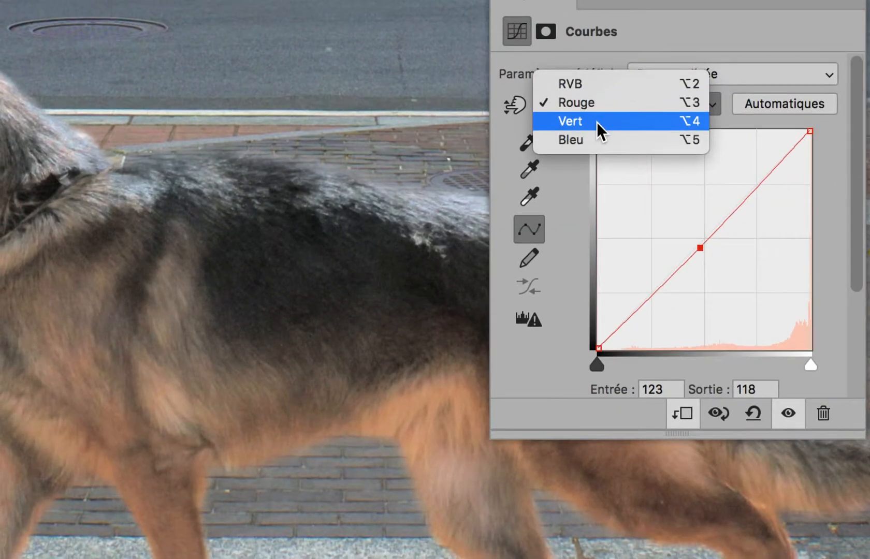
click(596, 122)
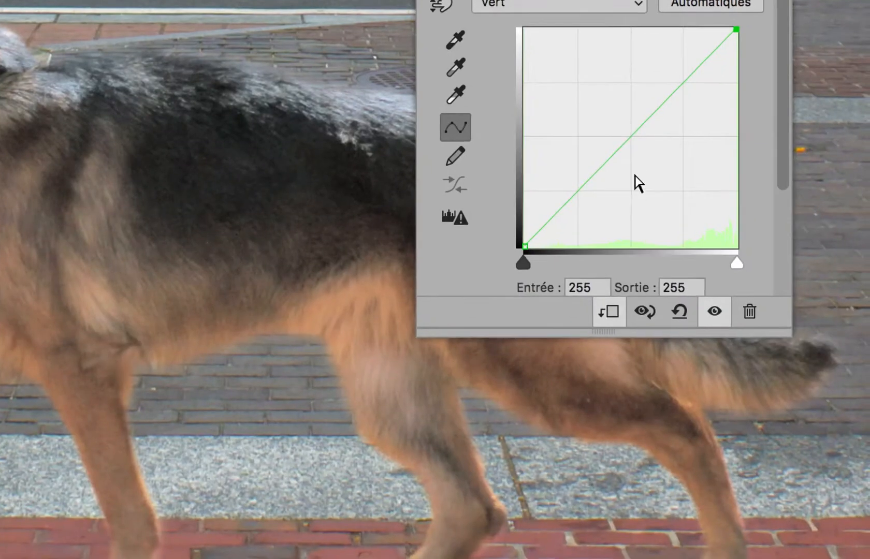
drag(698, 251, 679, 208)
drag(625, 152, 656, 251)
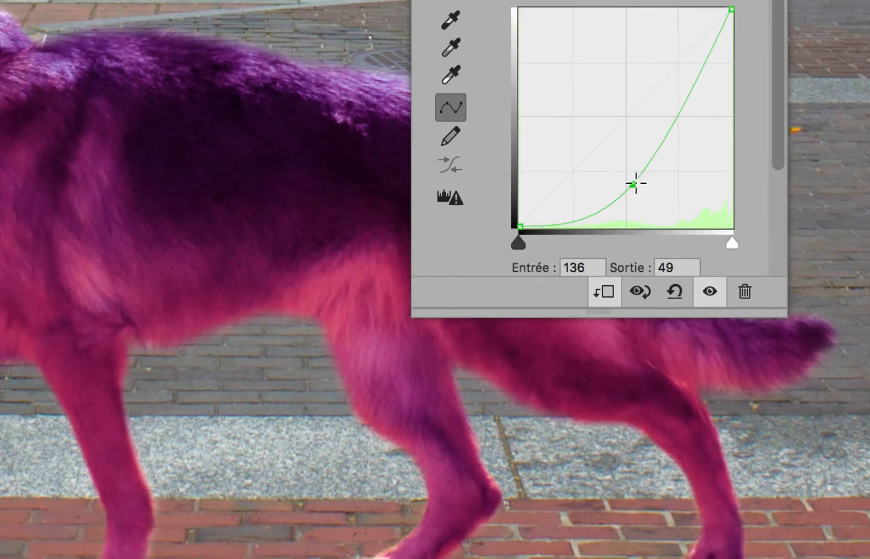
drag(868, 199, 864, 195)
drag(632, 182, 614, 135)
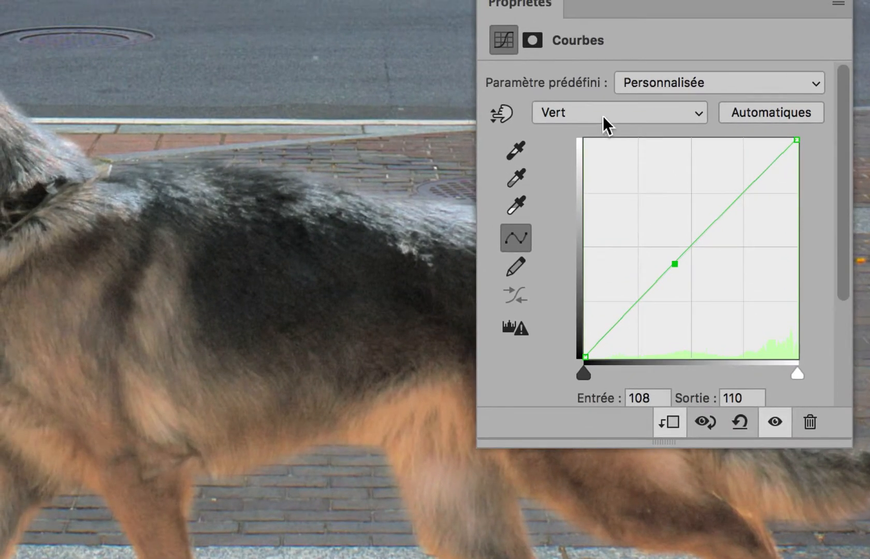
Pull the couleur layer's Bleu curve down with a point at input 168, output 52.
click(602, 116)
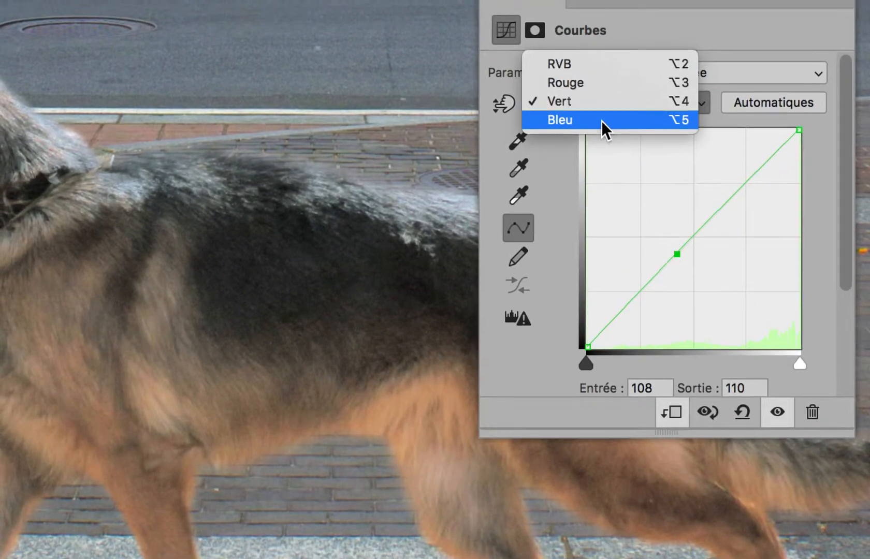
click(601, 121)
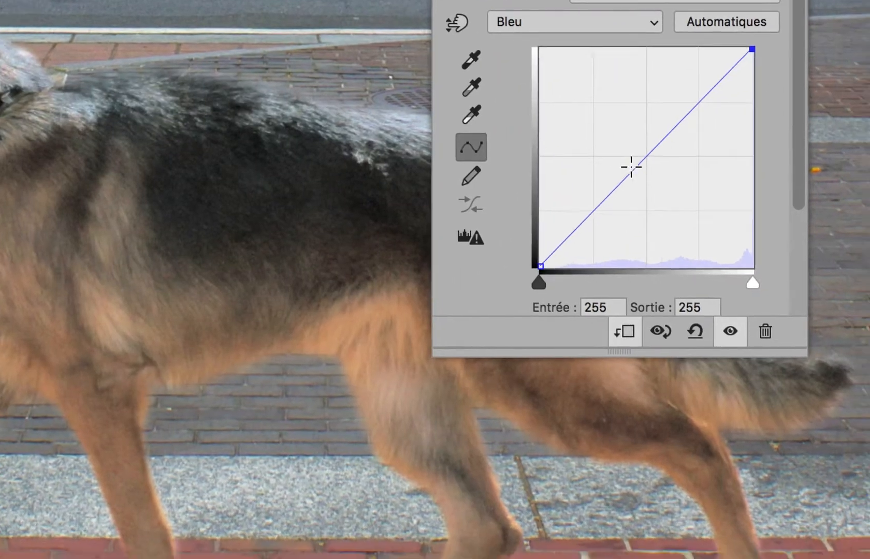
click(688, 246)
drag(631, 164, 687, 248)
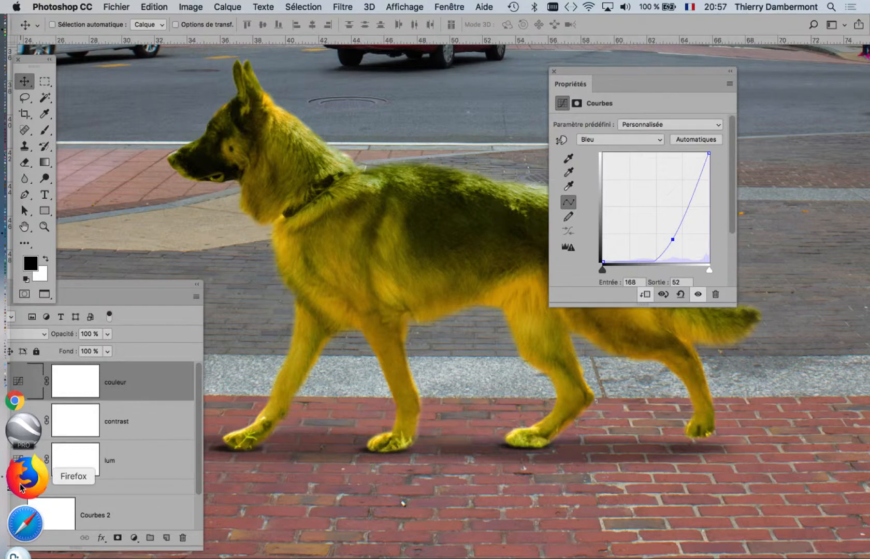
Switch to Firefox and its man ray image search results.
click(22, 488)
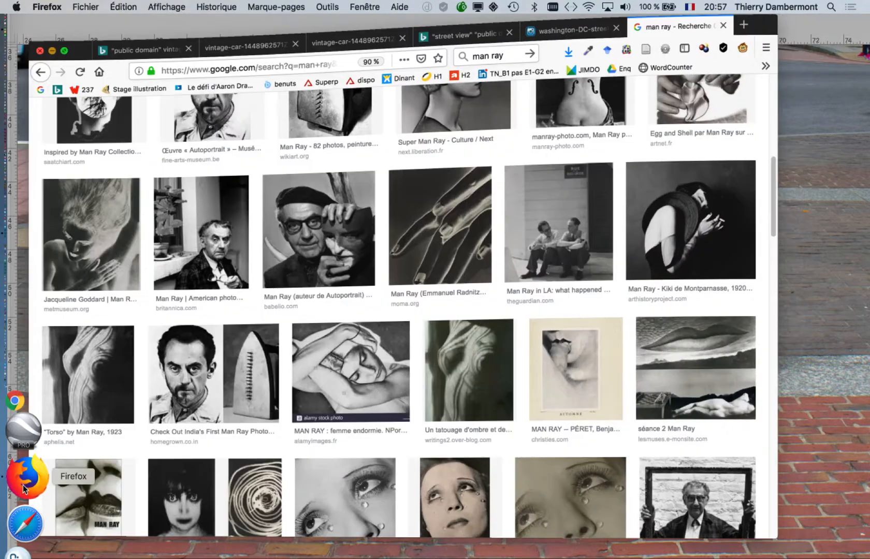